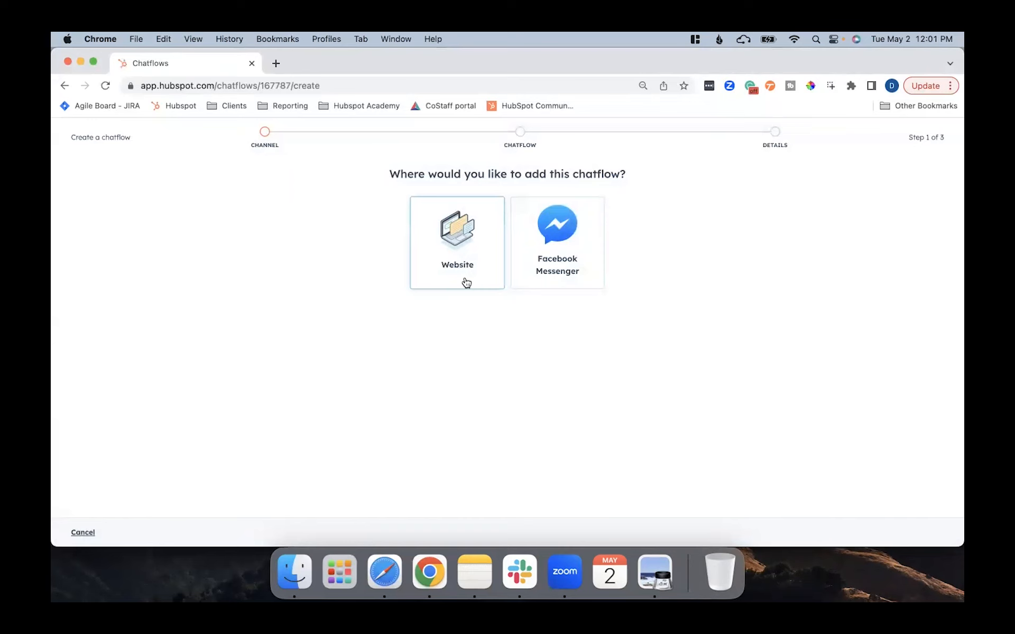
Start a chatflow for the website channel based on the Qualify leads bot template.
click(465, 282)
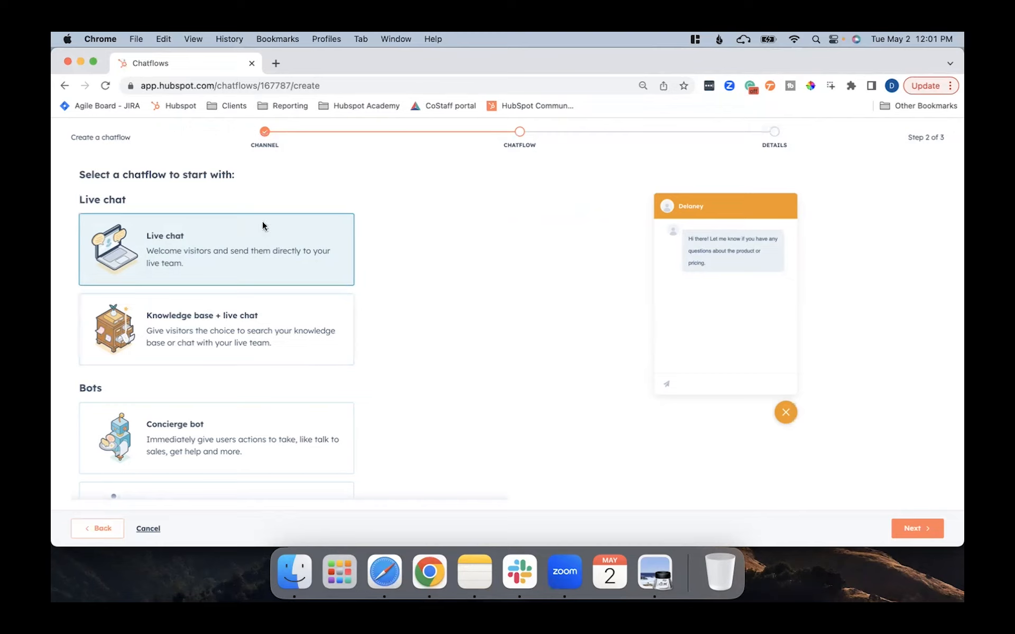
scroll(302, 326, down, 5)
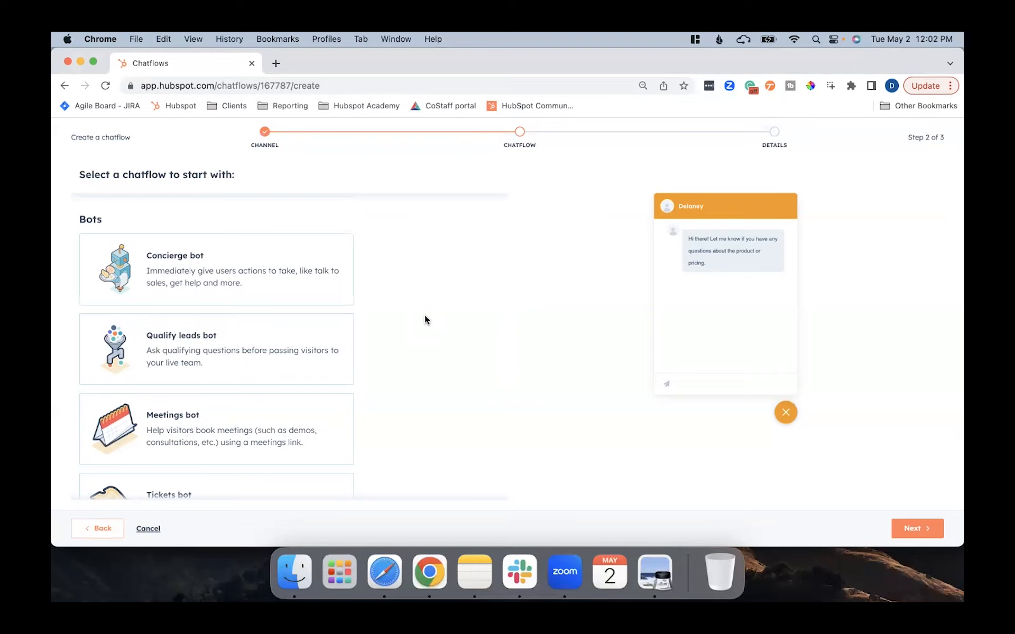
scroll(425, 320, down, 3)
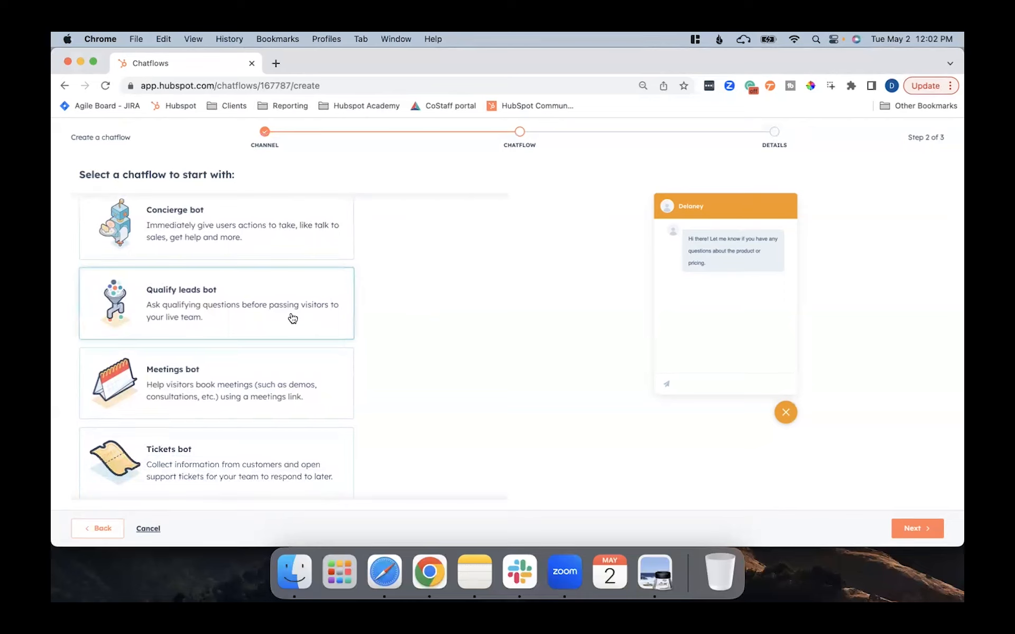
scroll(292, 317, down, 5)
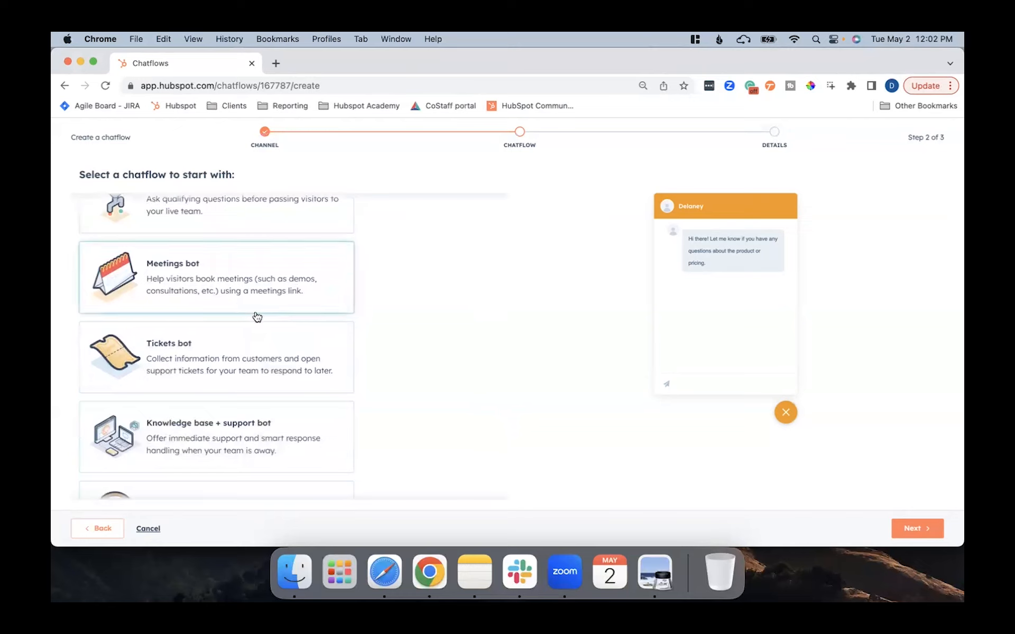
scroll(258, 359, down, 4)
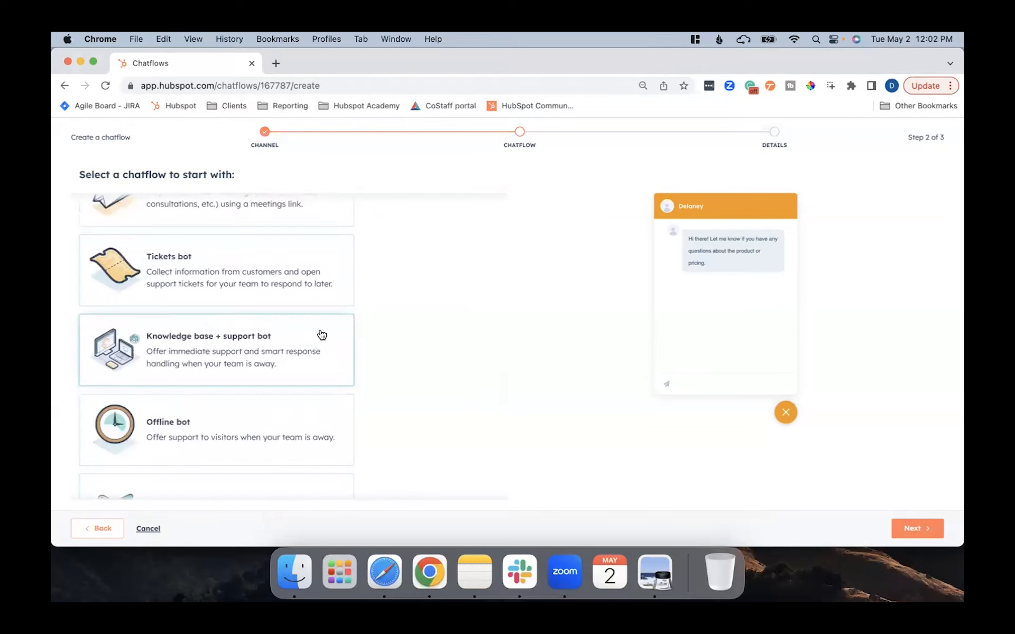
scroll(321, 334, down, 3)
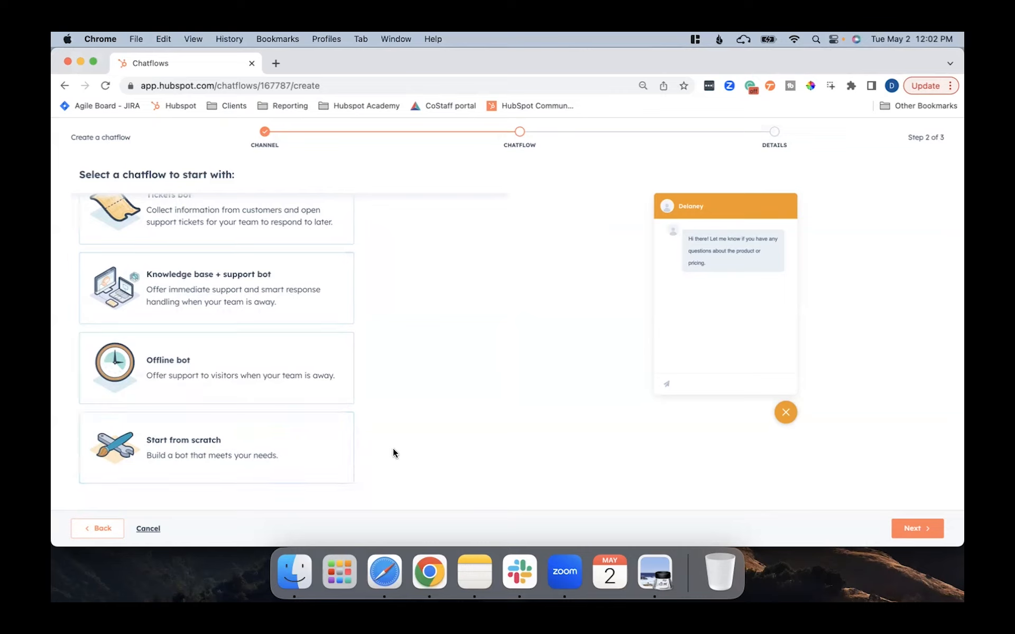
scroll(392, 453, up, 5)
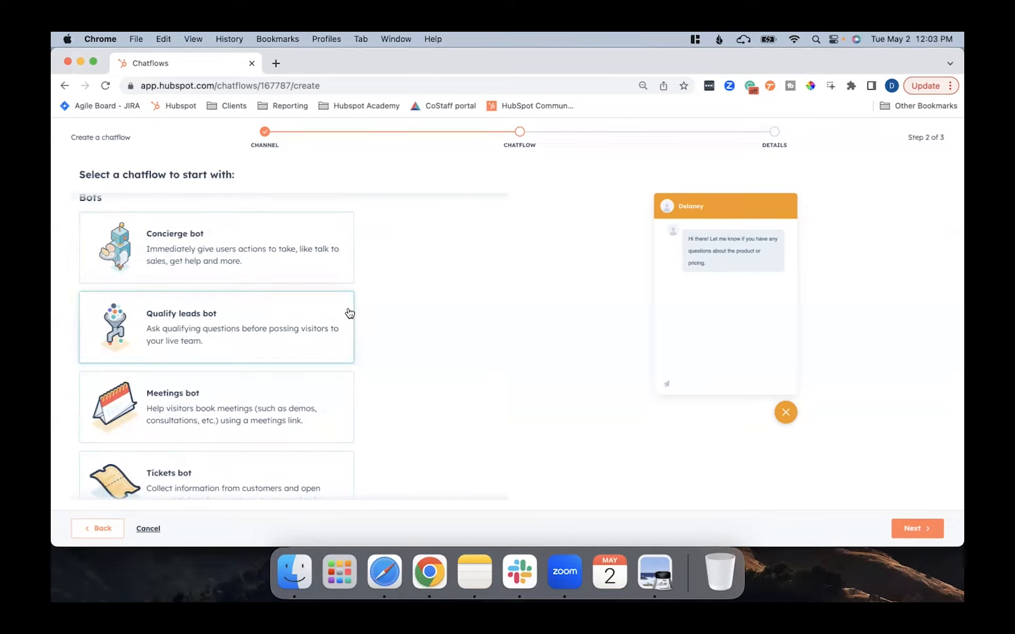
click(272, 318)
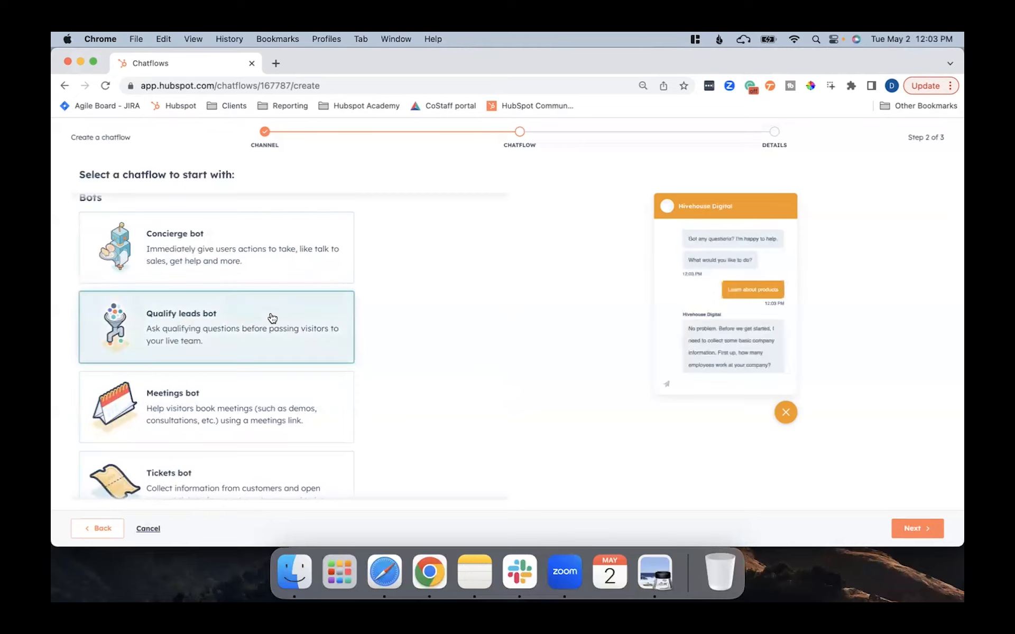
click(923, 532)
Route the bot's chats to the Chat inbox and create the chatflow.
click(203, 254)
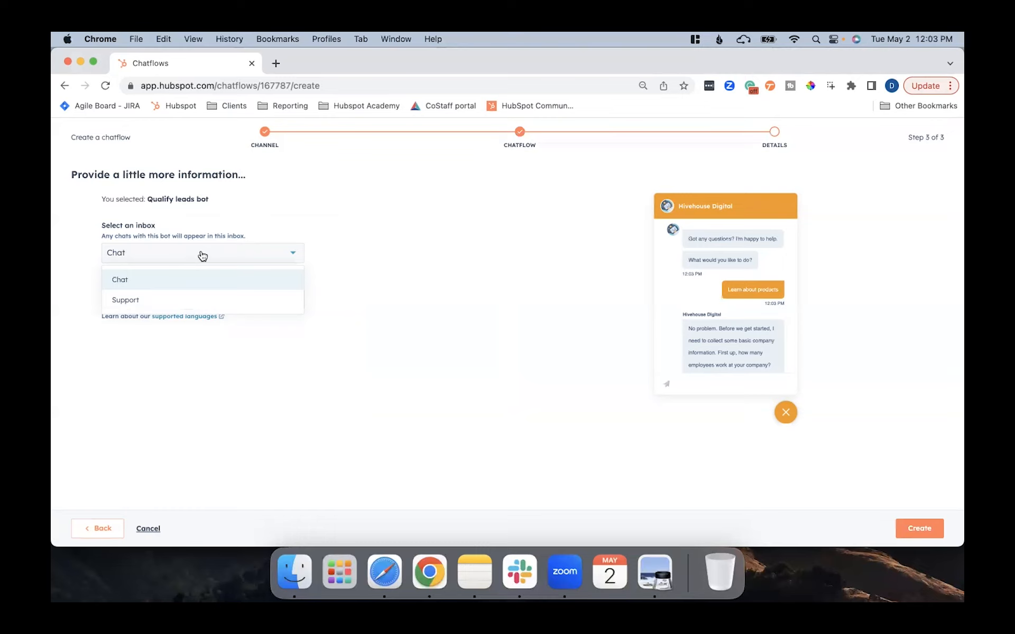
click(168, 280)
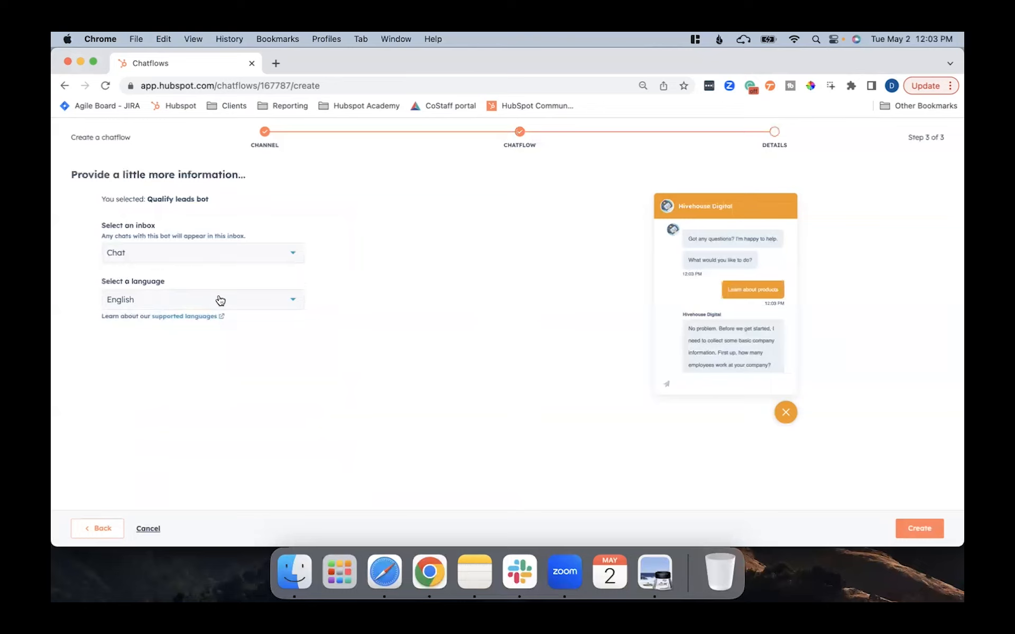
click(914, 530)
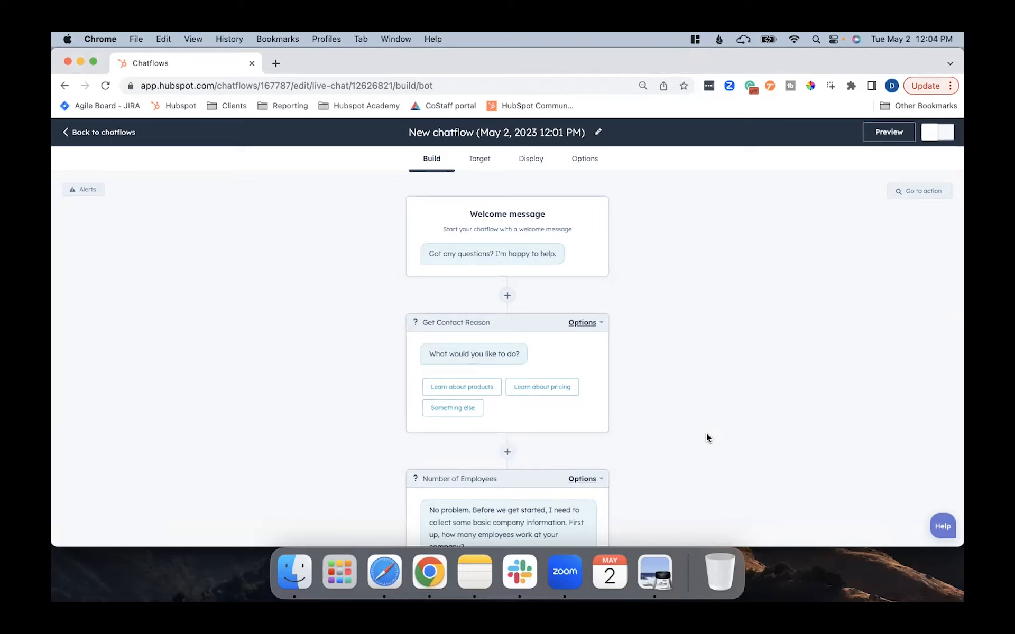
Rename the new chatflow as "Tech Tip Example".
click(488, 127)
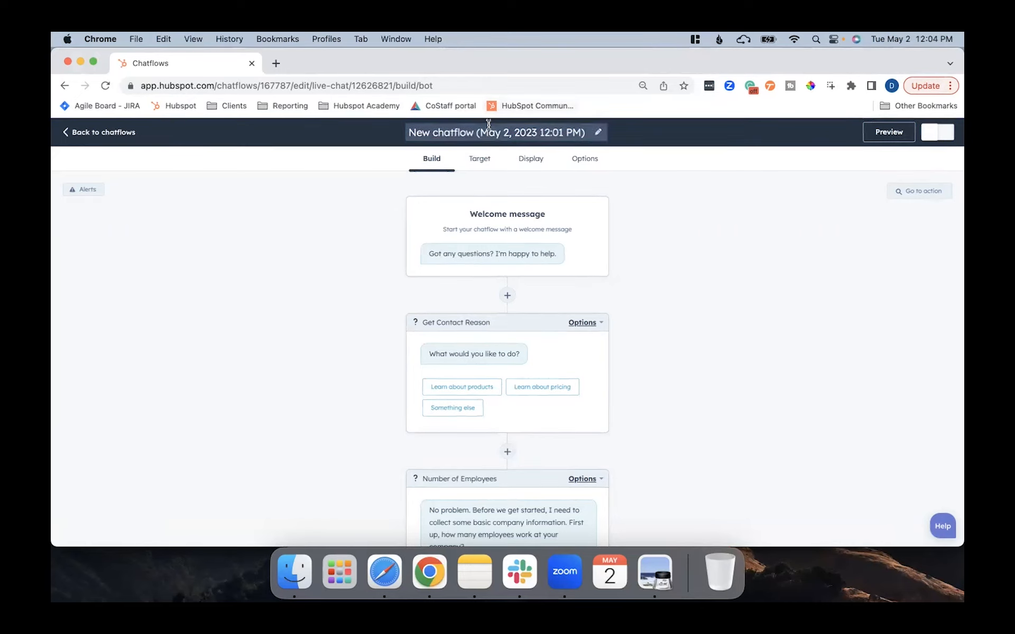
text(Tech )
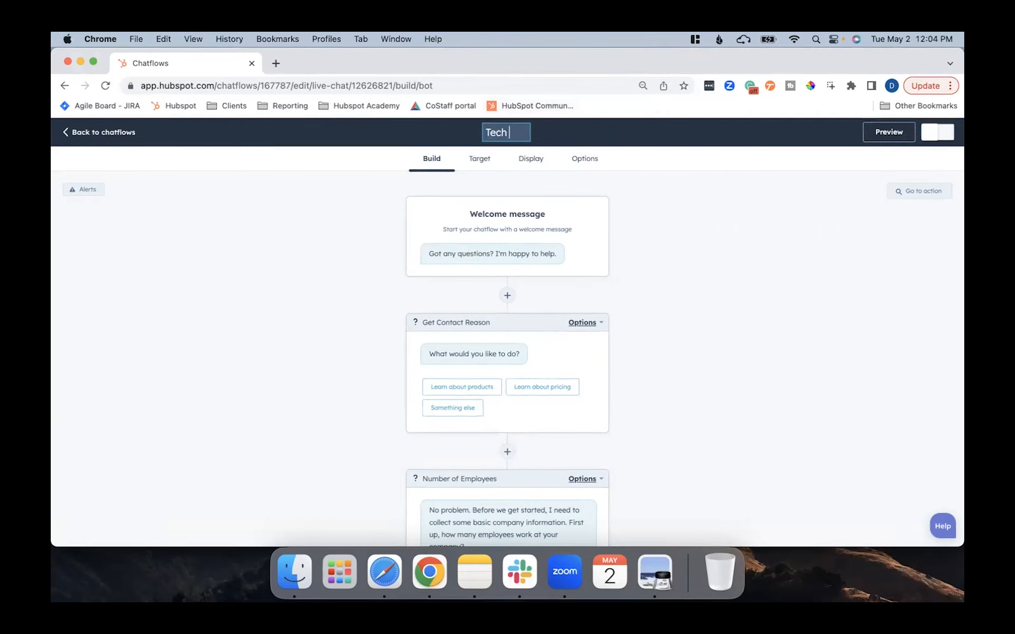
text(Tip Example)
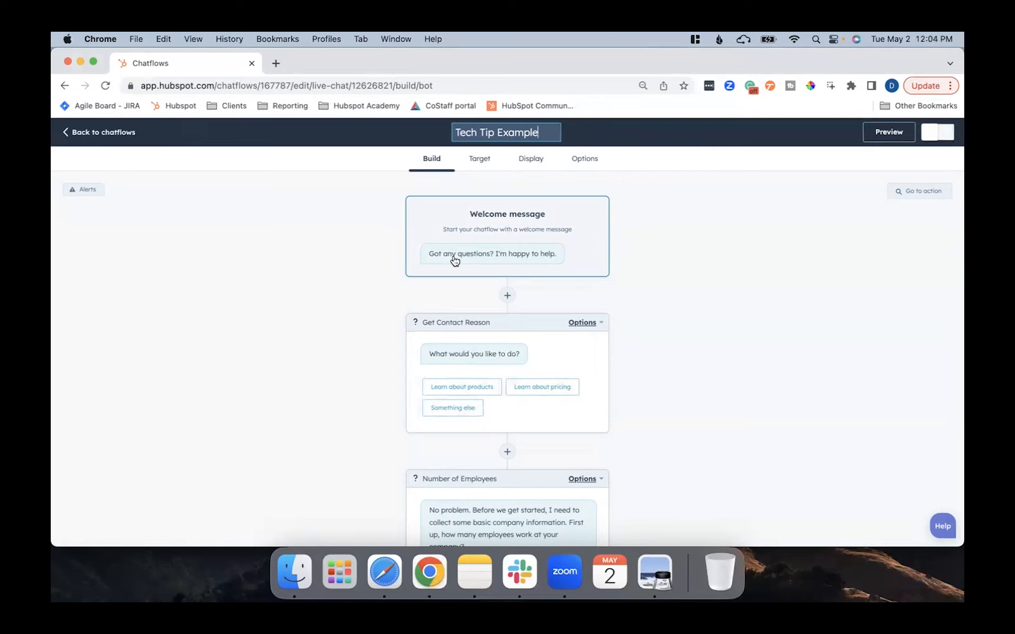
Review the welcome message's text and preview, then close it without editing.
click(516, 257)
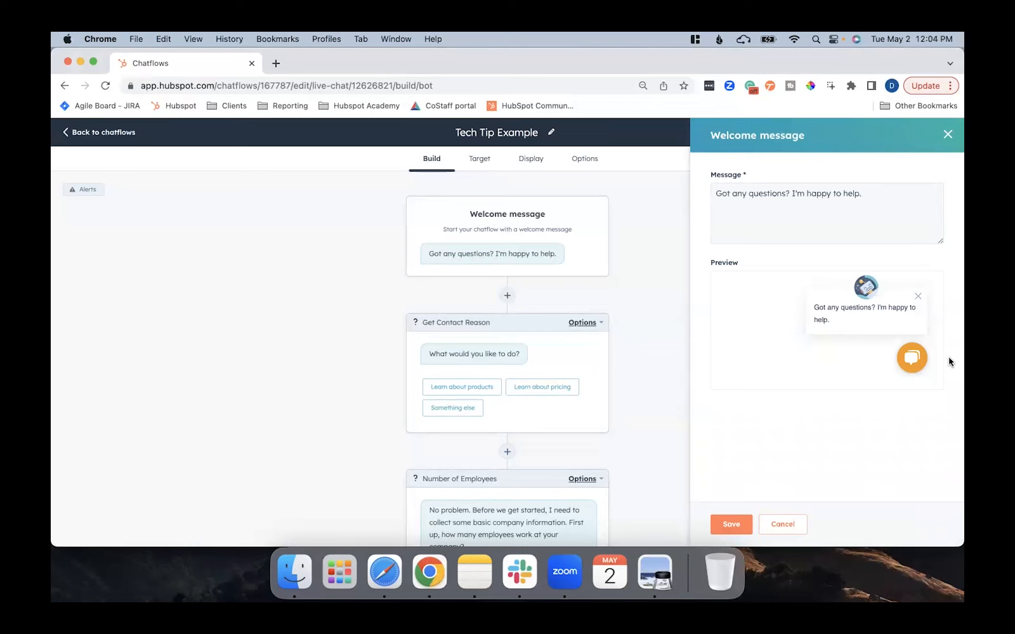
click(948, 135)
scroll(669, 474, down, 1)
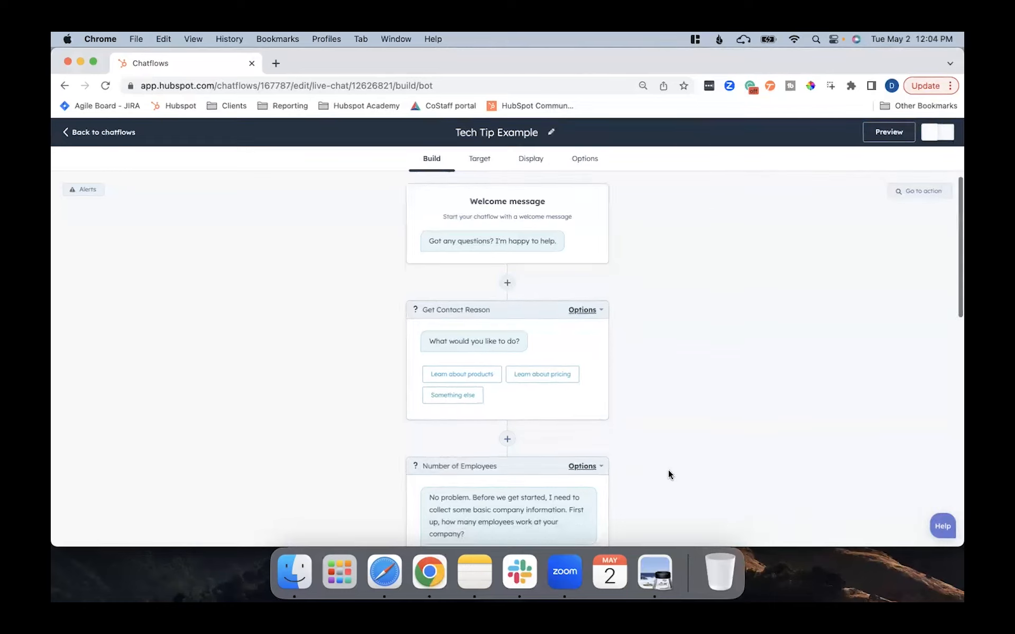
Change the message of the Get Contact Reason action to "How can we help you?".
scroll(670, 474, down, 3)
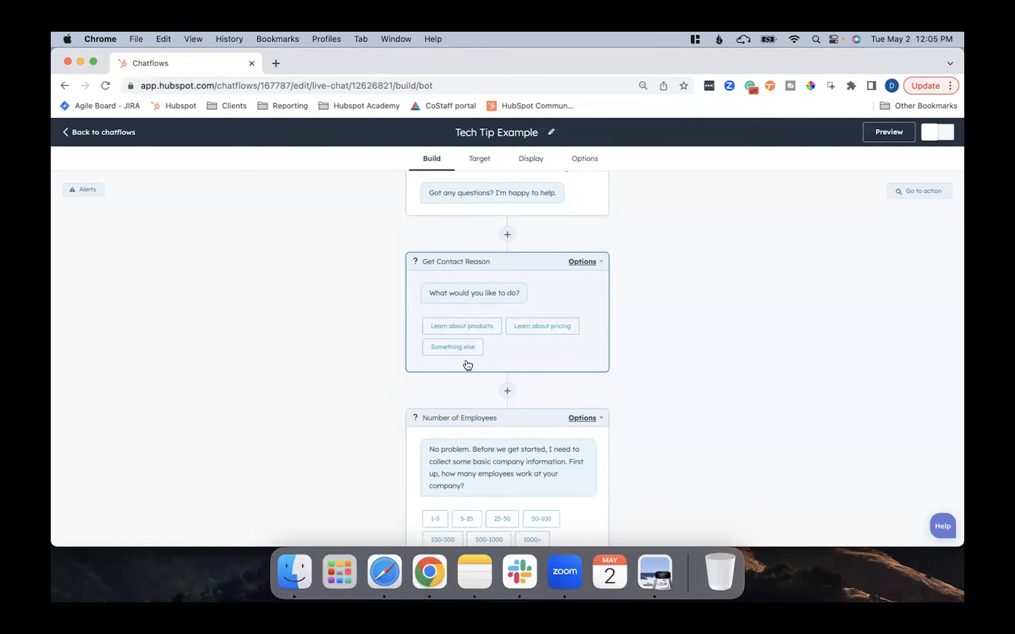
click(513, 358)
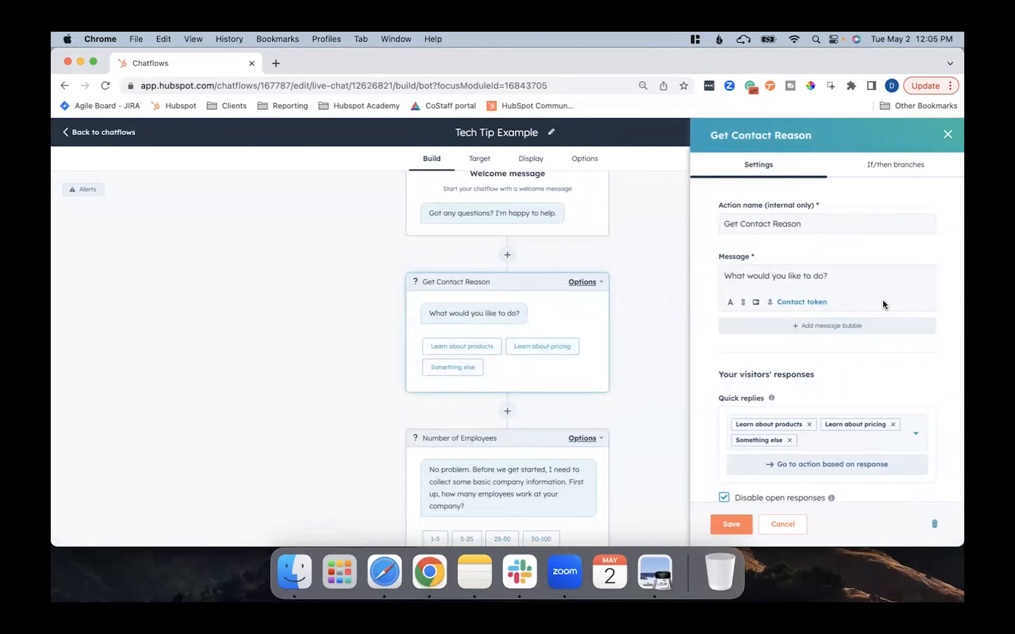
triple_click(756, 277)
text(How can we help you?)
Replace the quick reply "Learn about products" with "Learn about services" and save the Get Contact Reason action.
scroll(875, 348, down, 2)
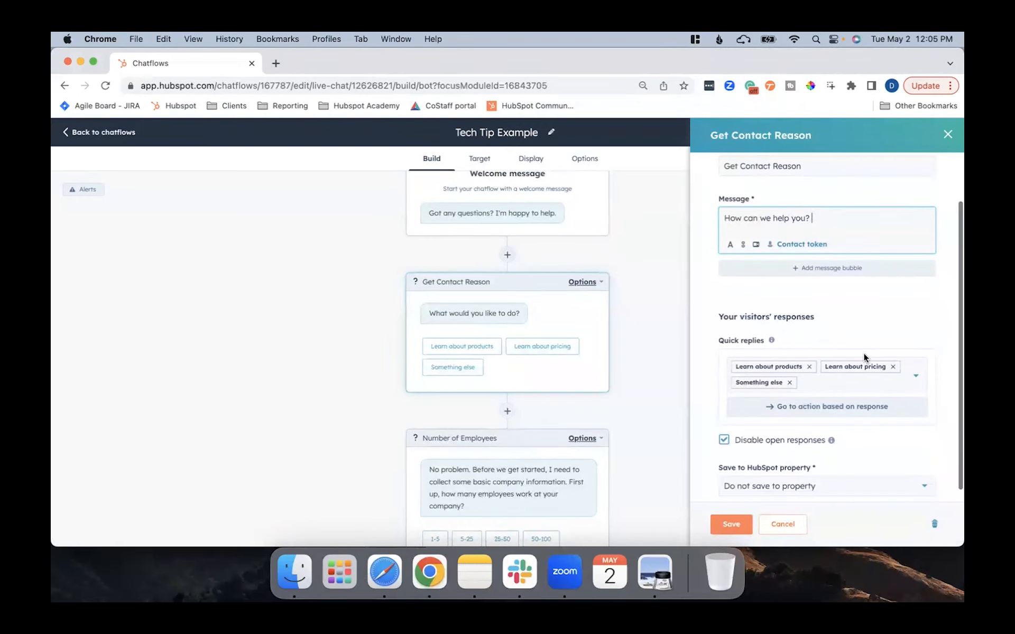
click(810, 370)
click(897, 374)
text(Le)
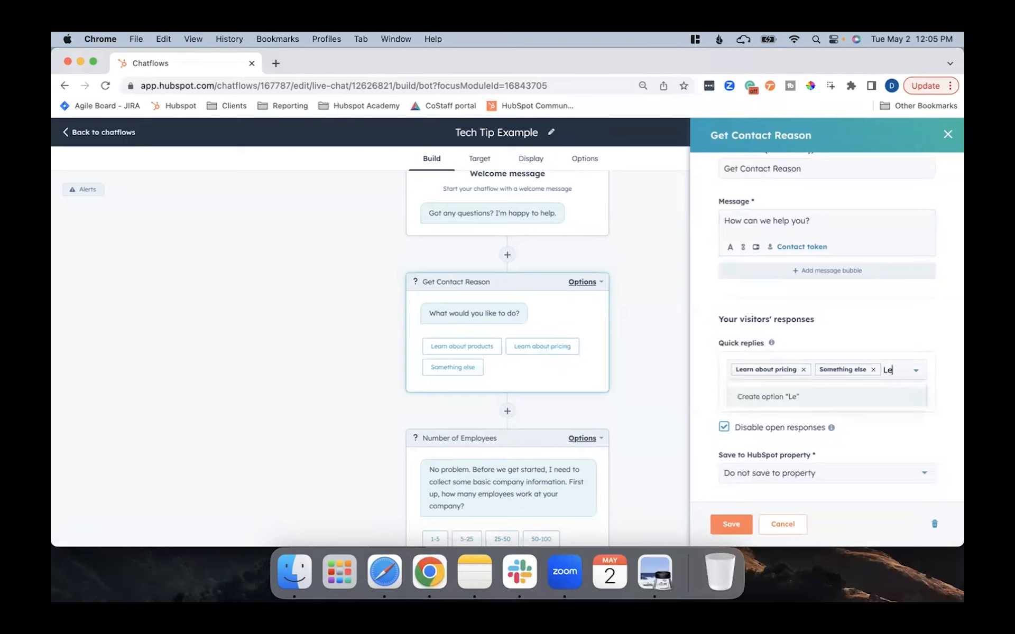
text(arn about services)
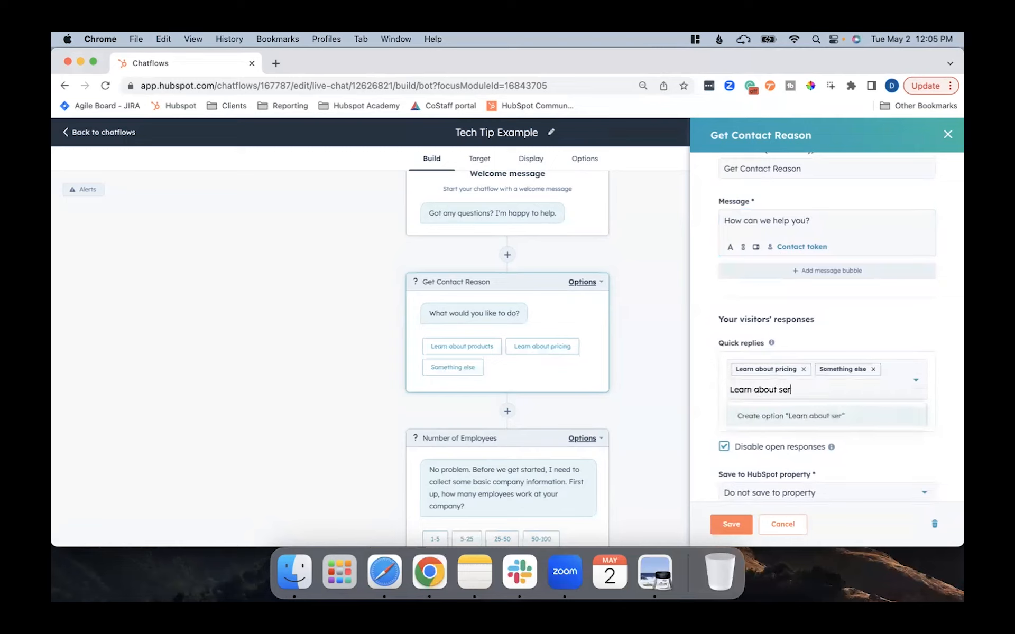
key(Return)
click(903, 442)
scroll(903, 441, down, 1)
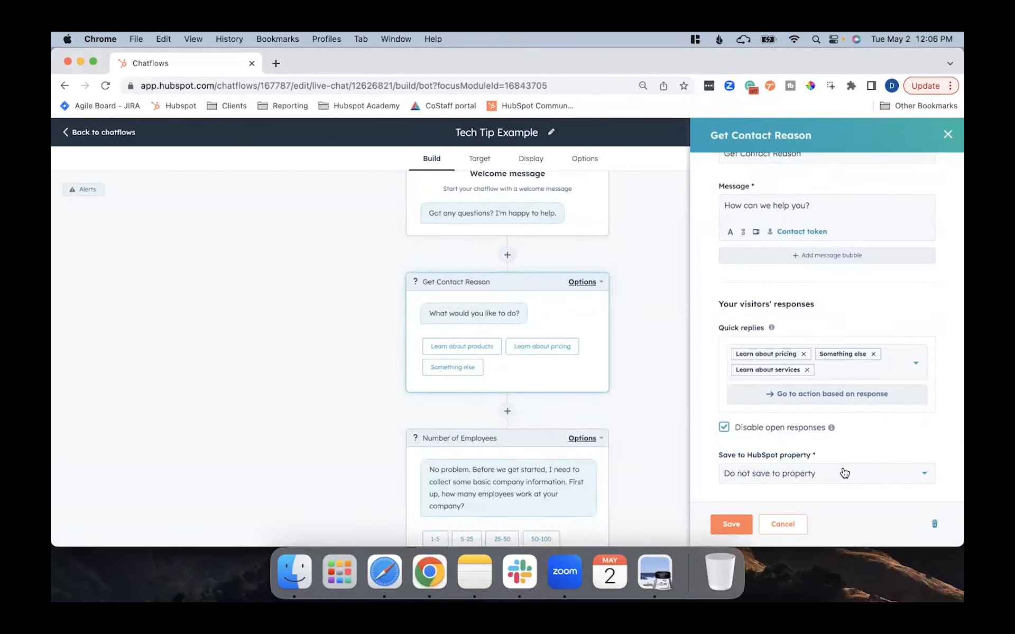
click(728, 526)
Set the internal action name of the Number of Employees action to "Persona".
scroll(725, 524, down, 4)
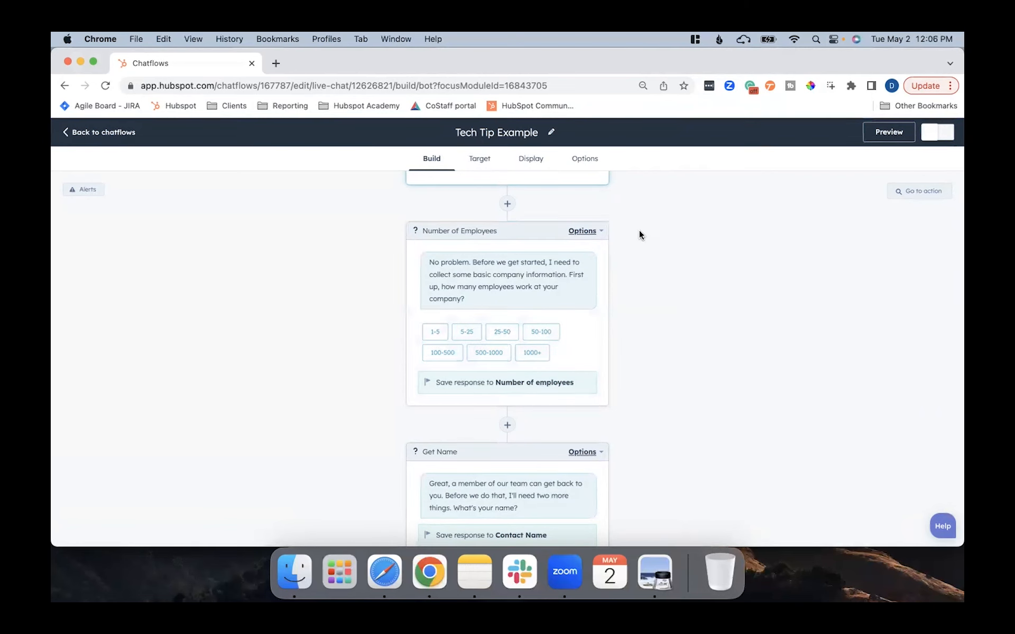
click(575, 292)
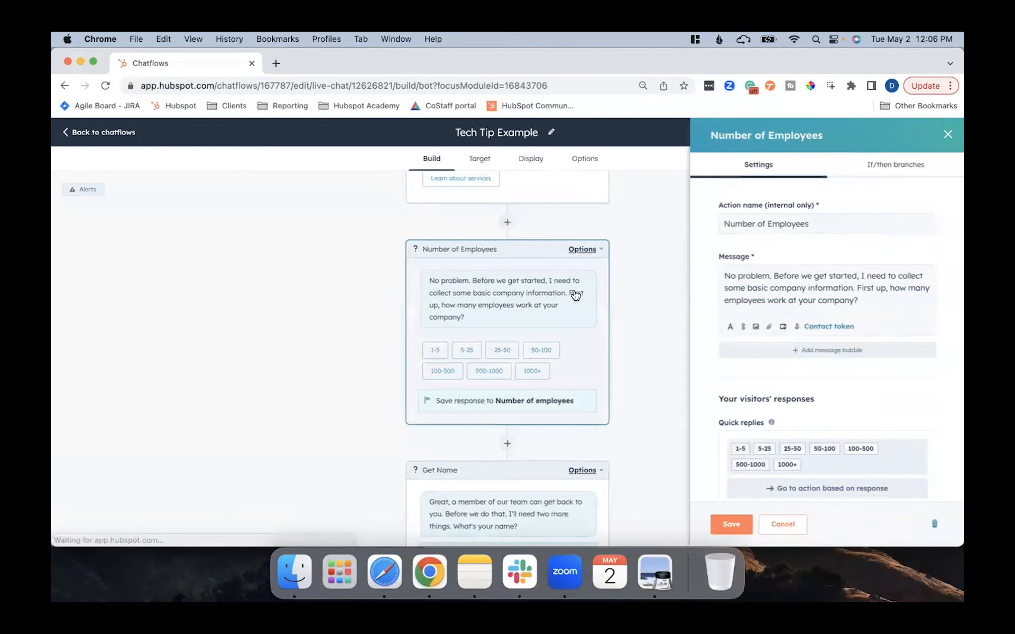
triple_click(776, 222)
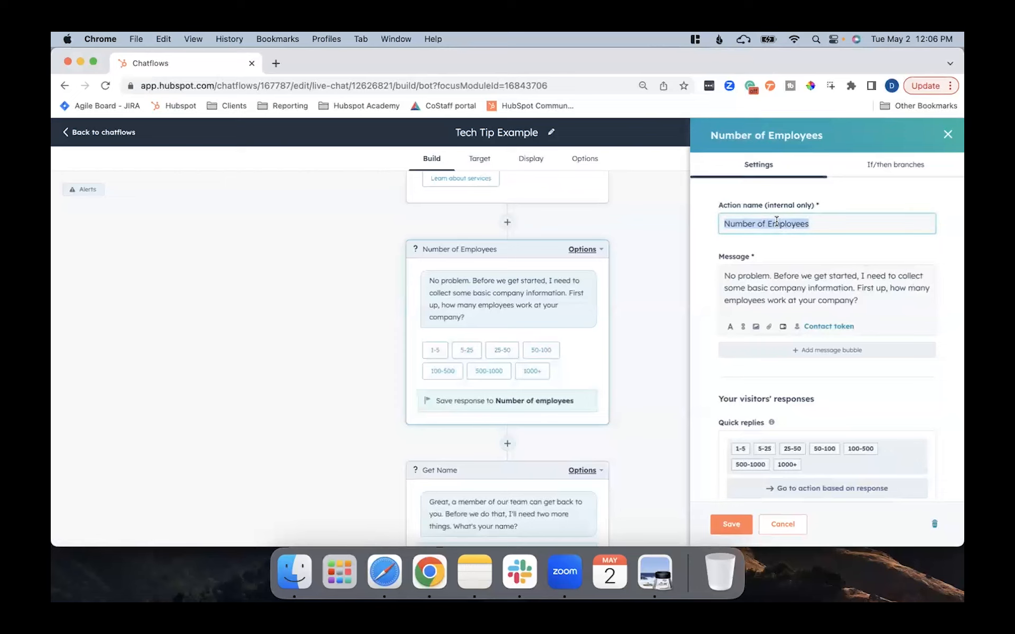
text(Persona)
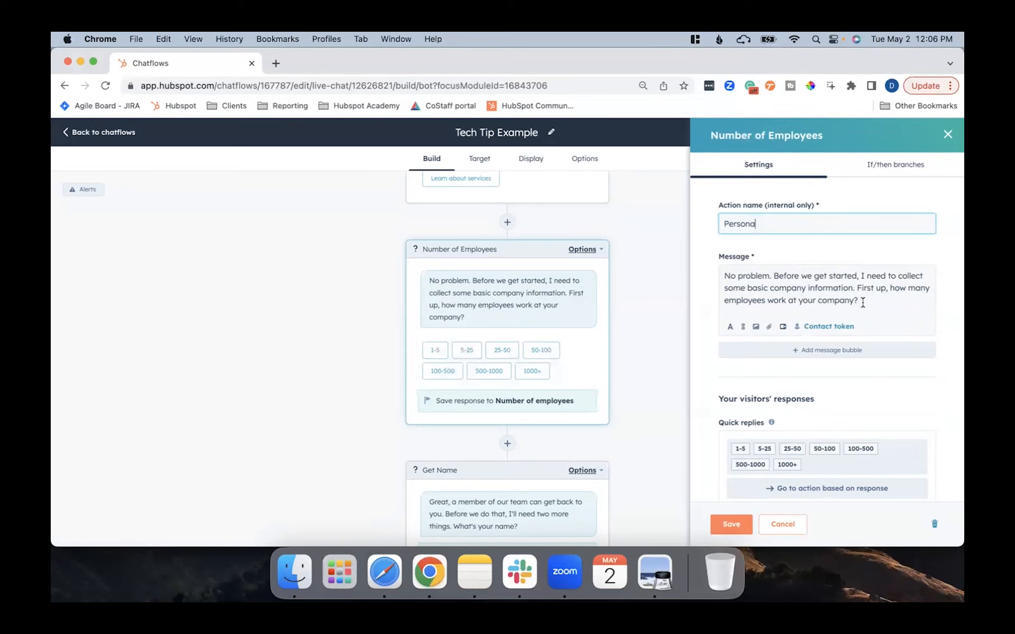
Replace the employee-count question at the end of the message with "can you please describe your role?".
drag(863, 303, 893, 288)
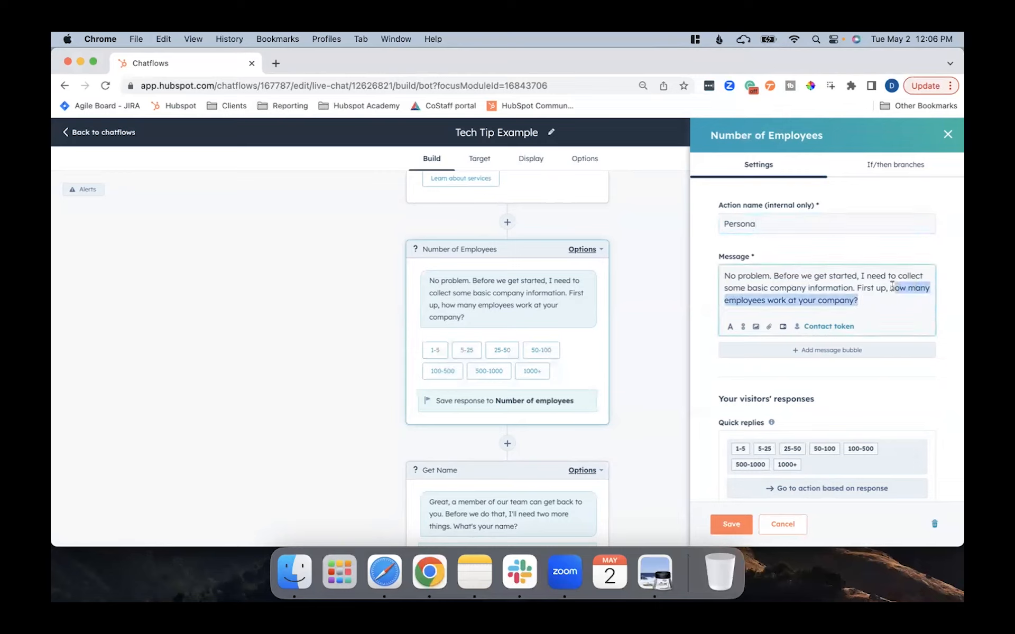
text(company information. First up, can you)
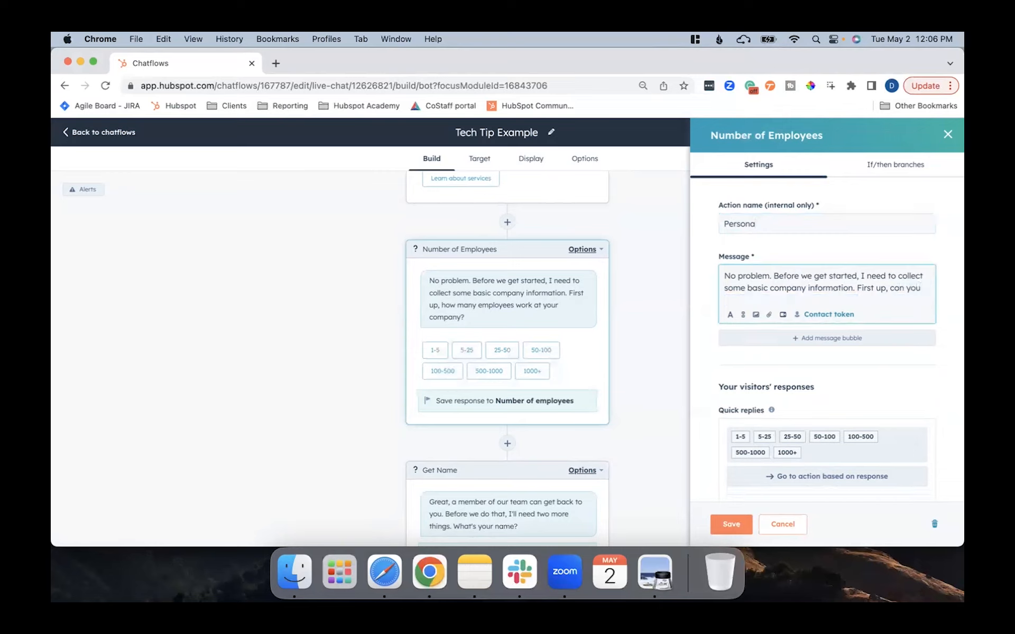
text( please desc)
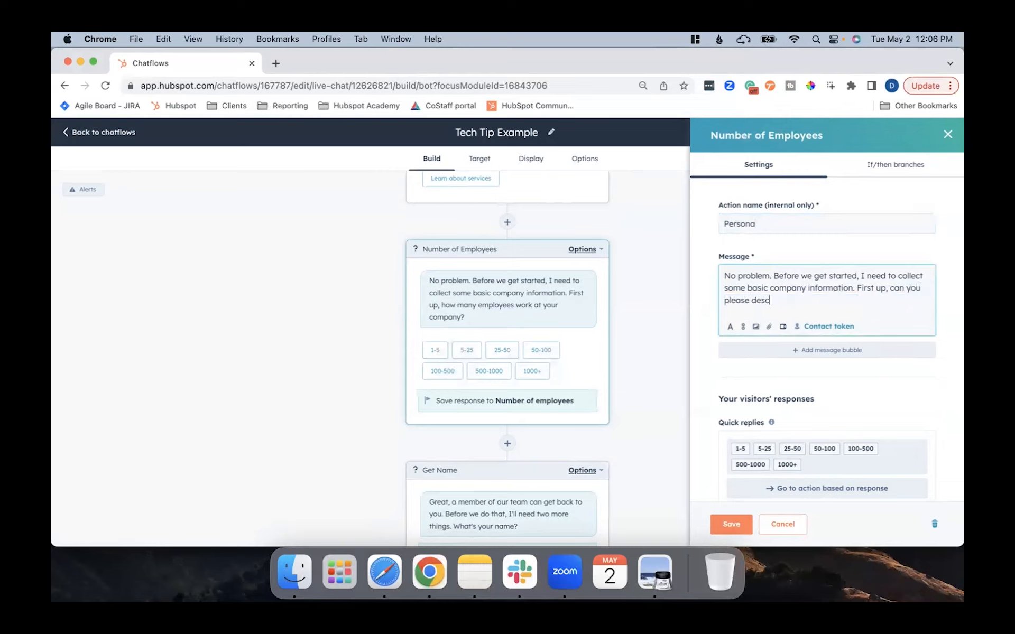
text(ribe your role?)
Store the visitor's response in the Persona property and save the action.
scroll(928, 351, down, 4)
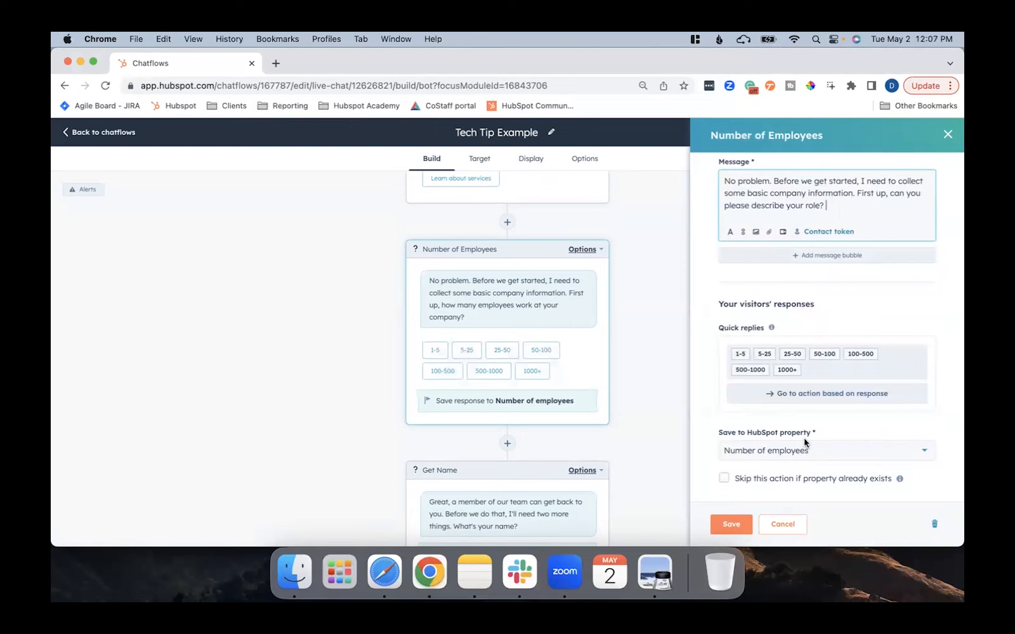
click(802, 453)
text(persona)
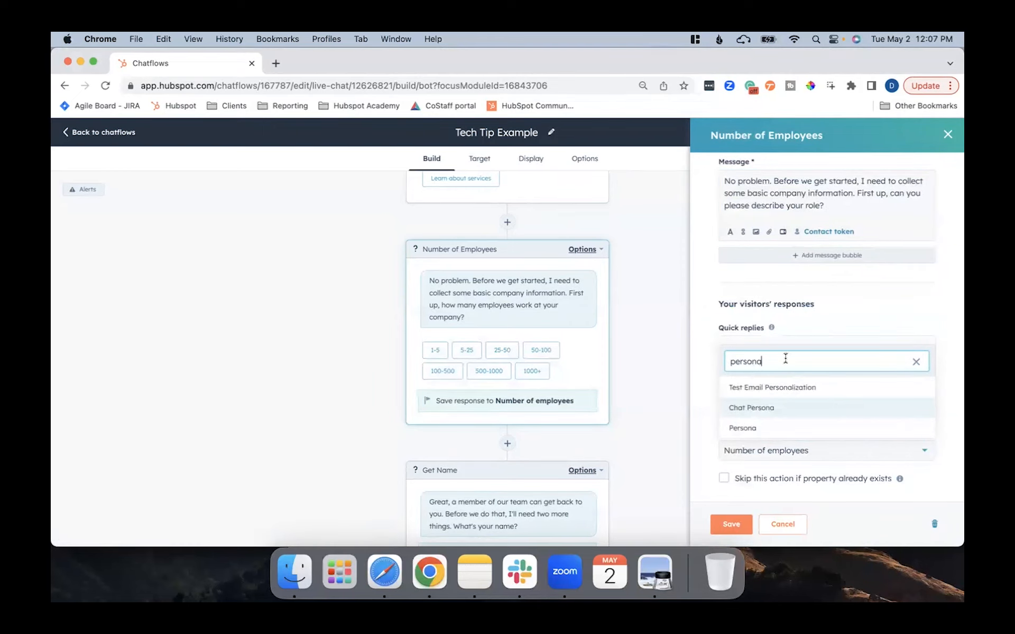
click(779, 430)
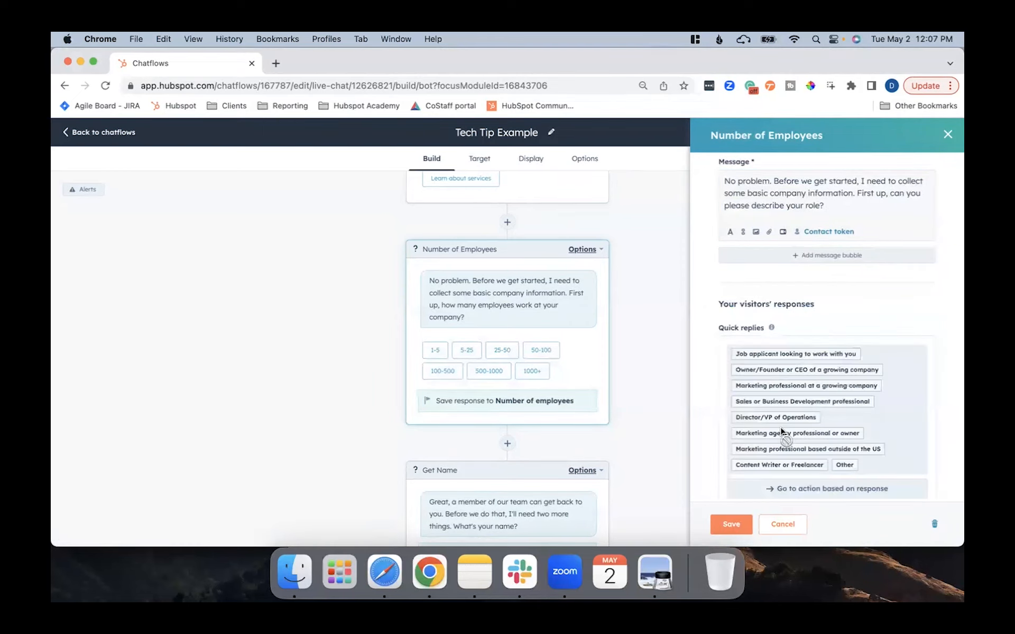
scroll(875, 274, down, 2)
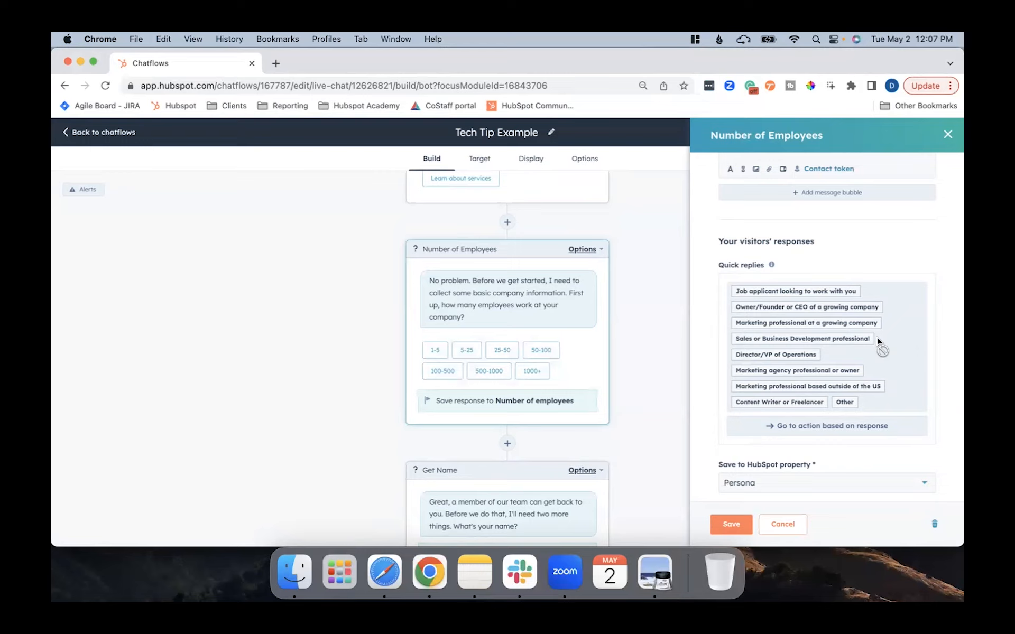
scroll(877, 340, down, 1)
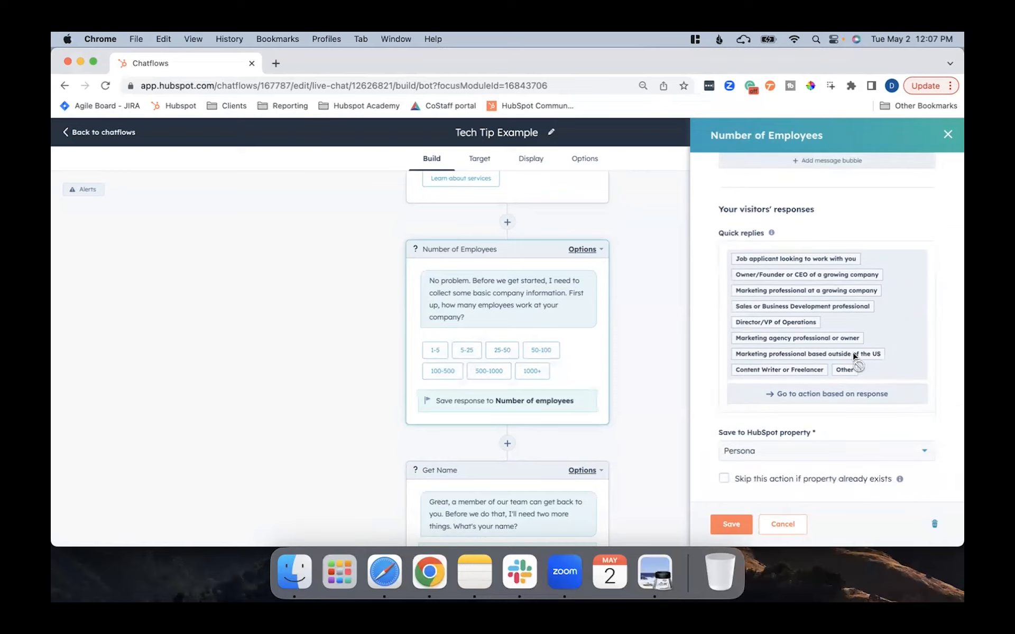
click(731, 526)
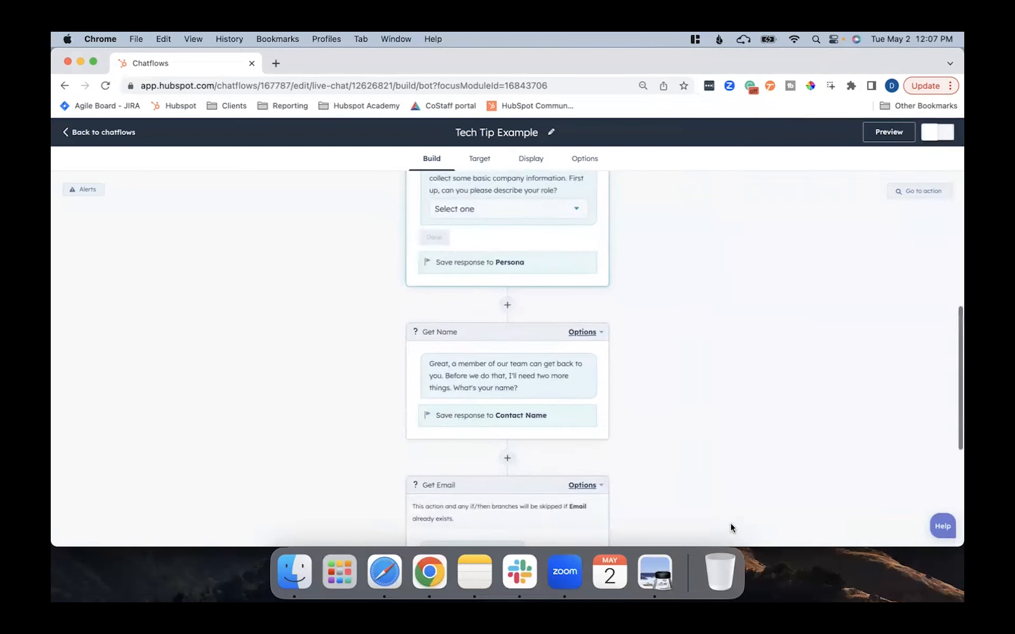
Insert a question action that collects another property between the Persona and Get Name actions.
scroll(731, 523, up, 1)
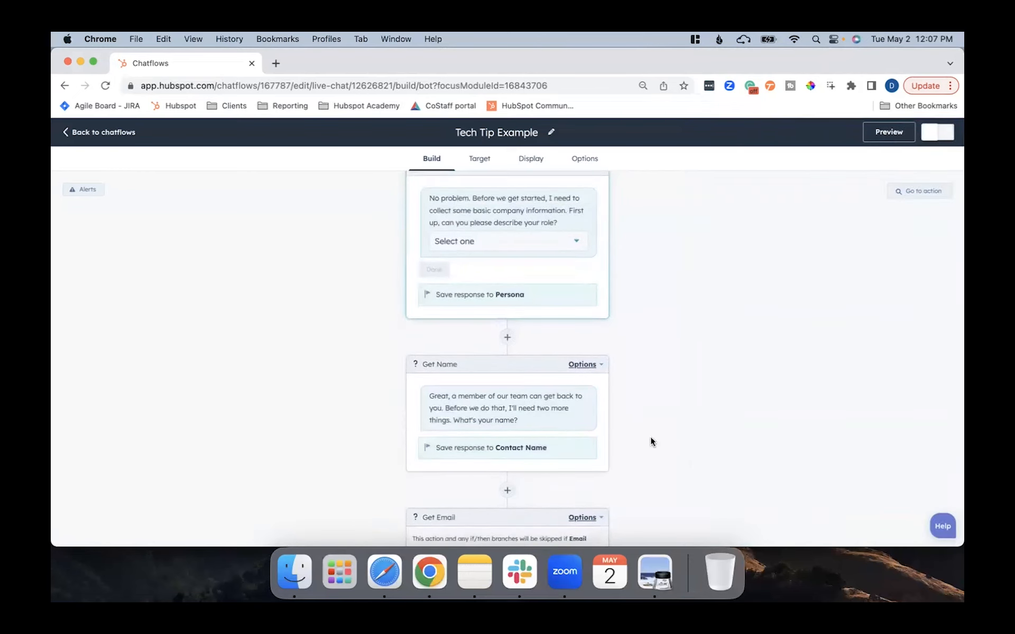
scroll(650, 437, down, 1)
scroll(601, 398, up, 3)
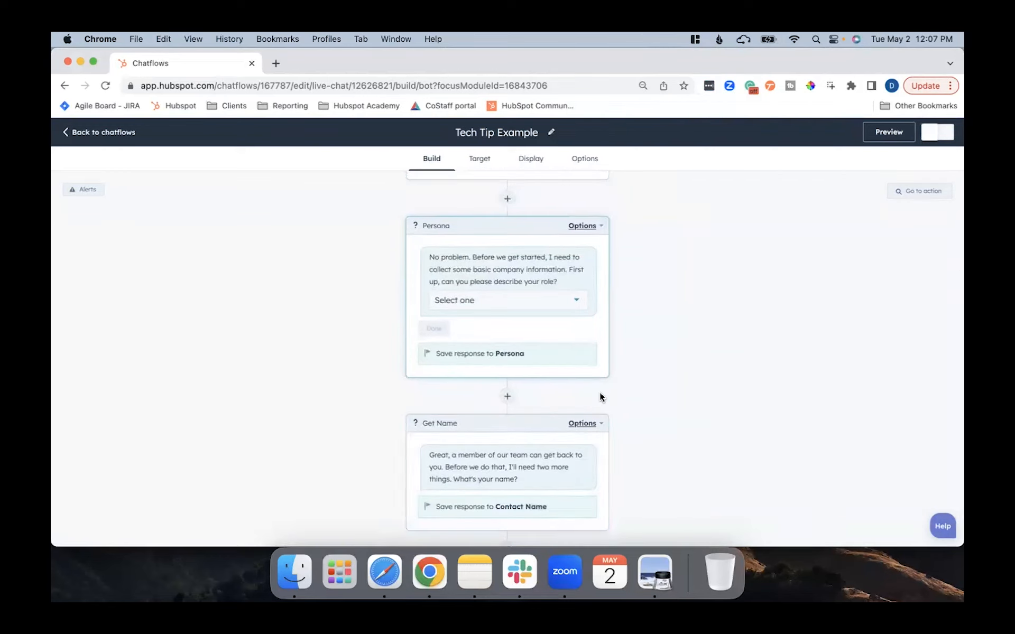
click(508, 397)
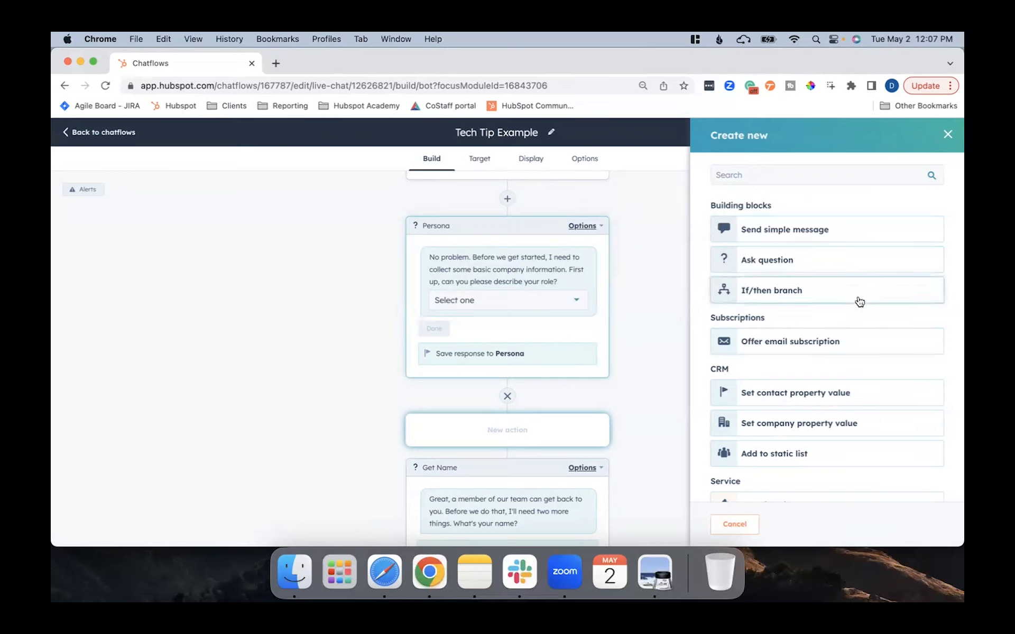
scroll(860, 301, down, 3)
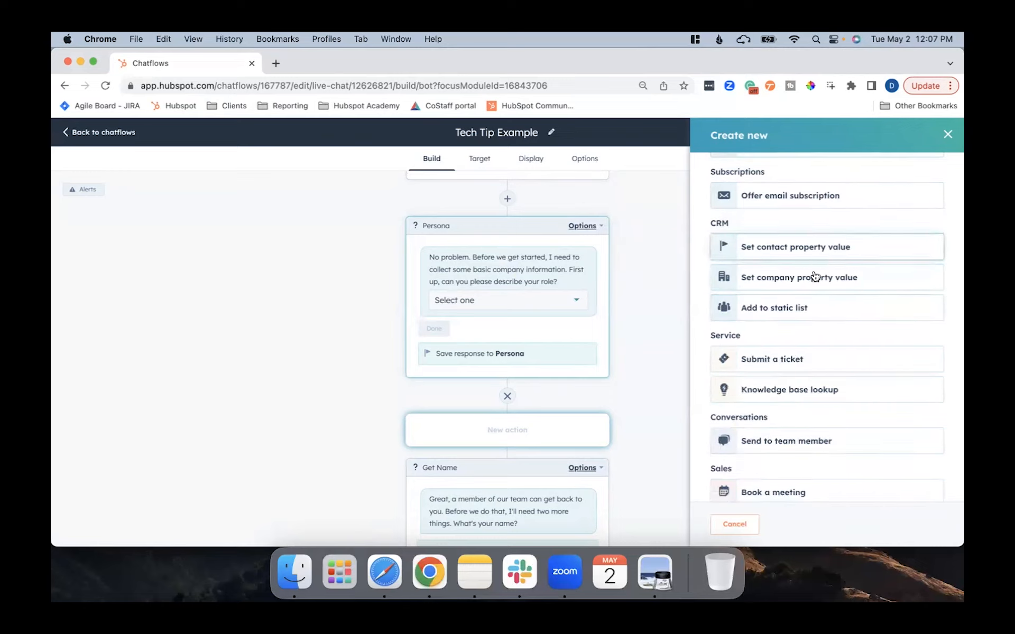
scroll(854, 363, down, 2)
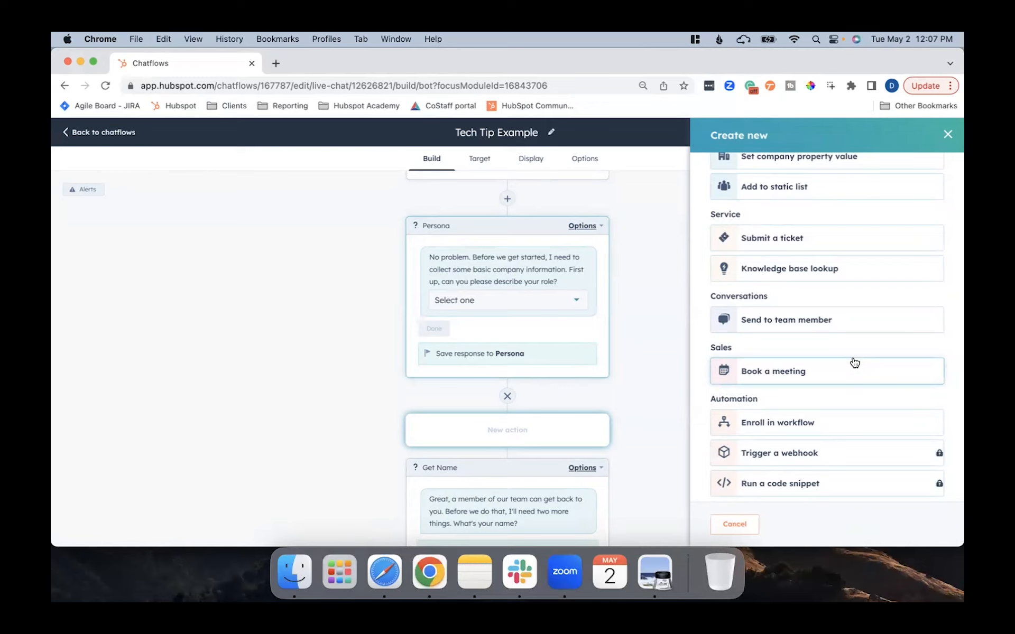
scroll(853, 361, up, 6)
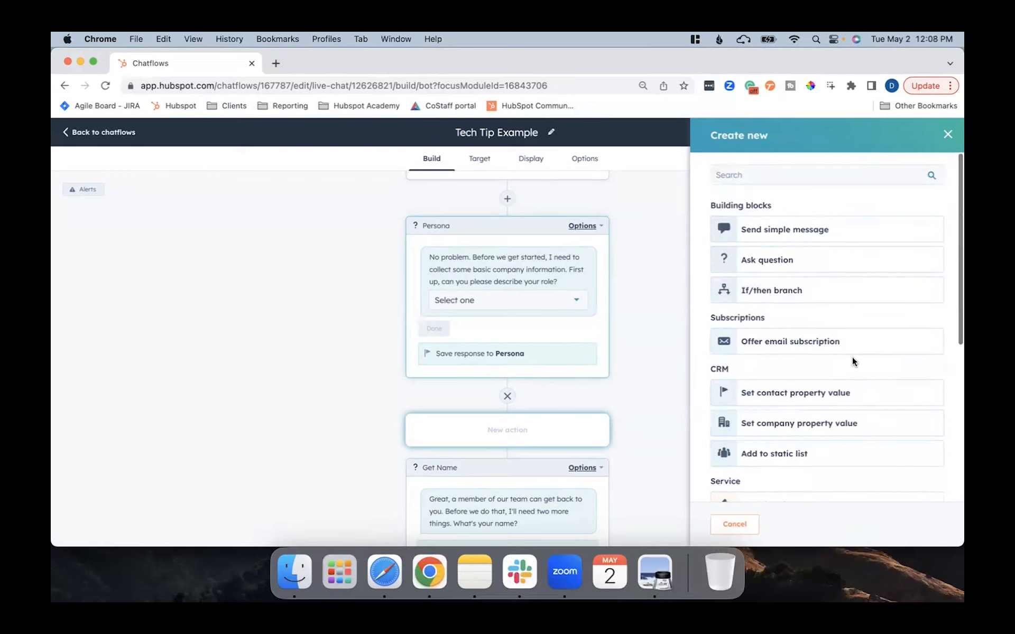
click(788, 261)
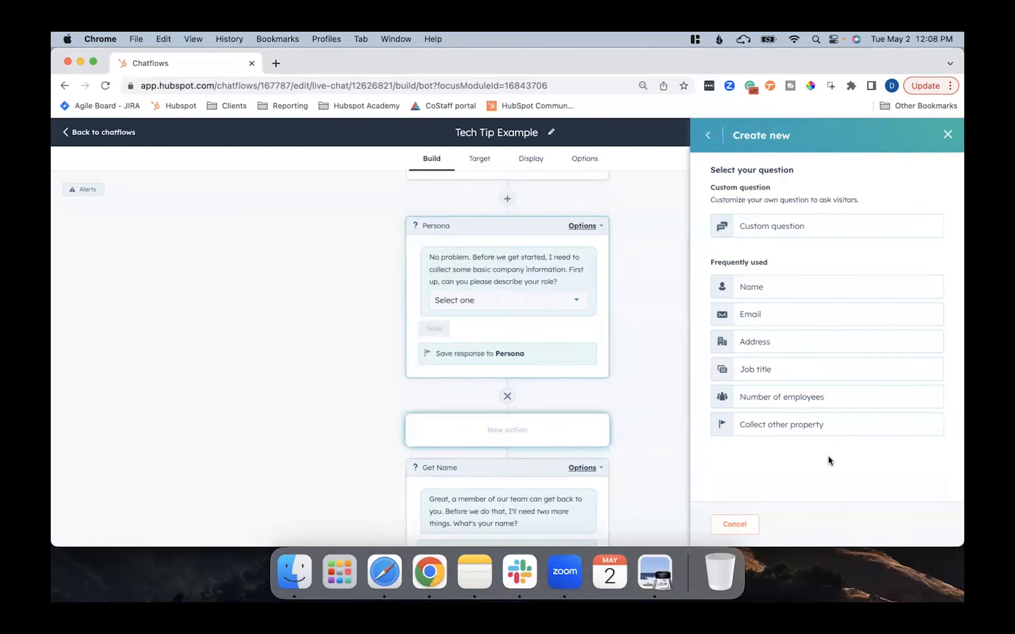
click(752, 430)
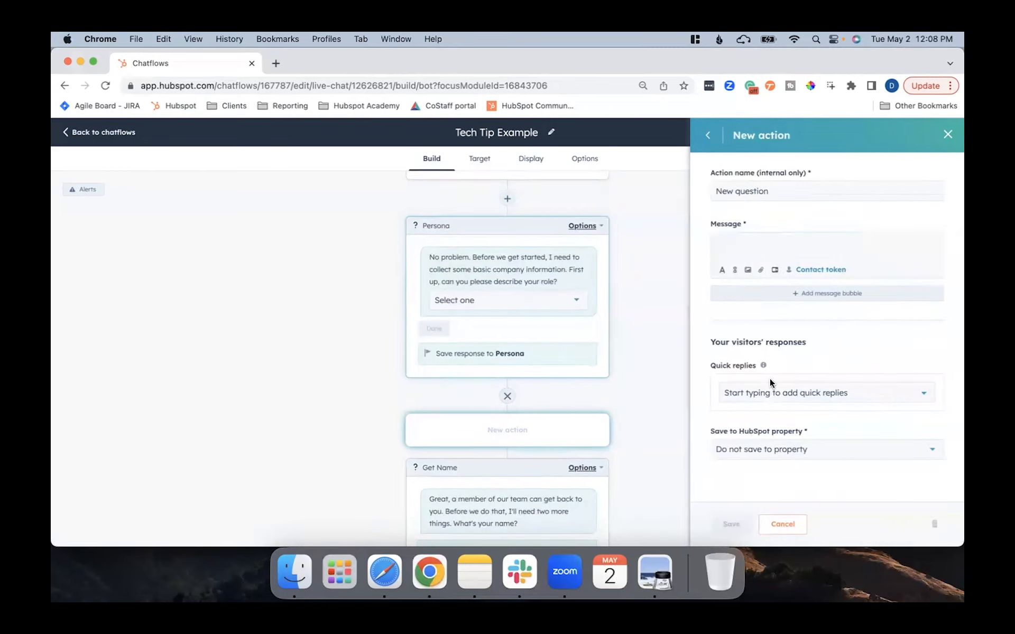
Set the new question's internal action name to "Marketing Challenge".
triple_click(751, 188)
text(Marke)
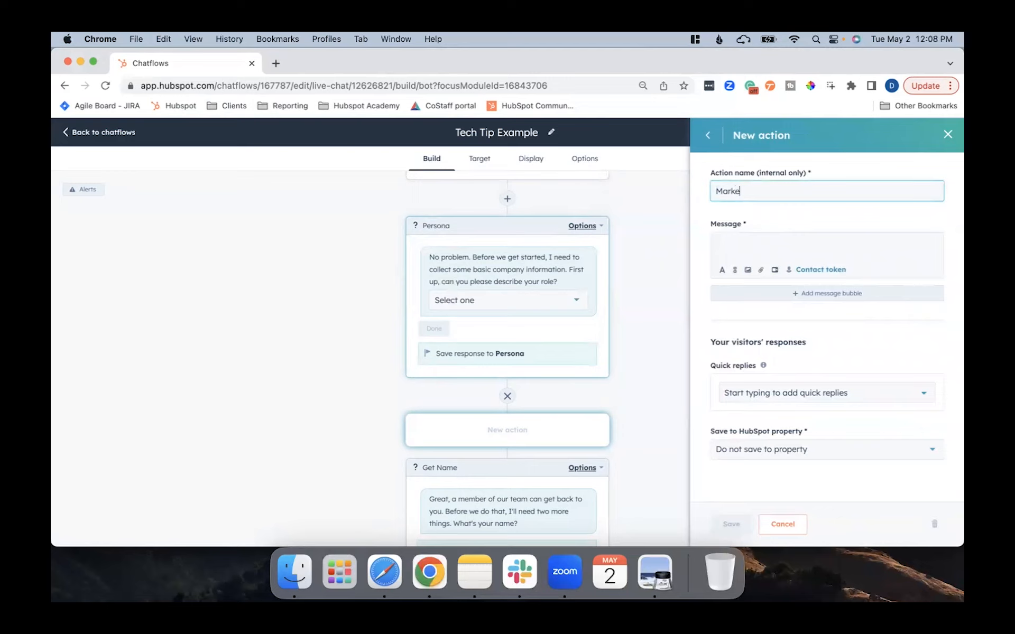
text(ting Challenge)
Enter the question's message "Can you tell me a little bit about your company's marketing challenges?".
click(744, 245)
text(Can you tell me a )
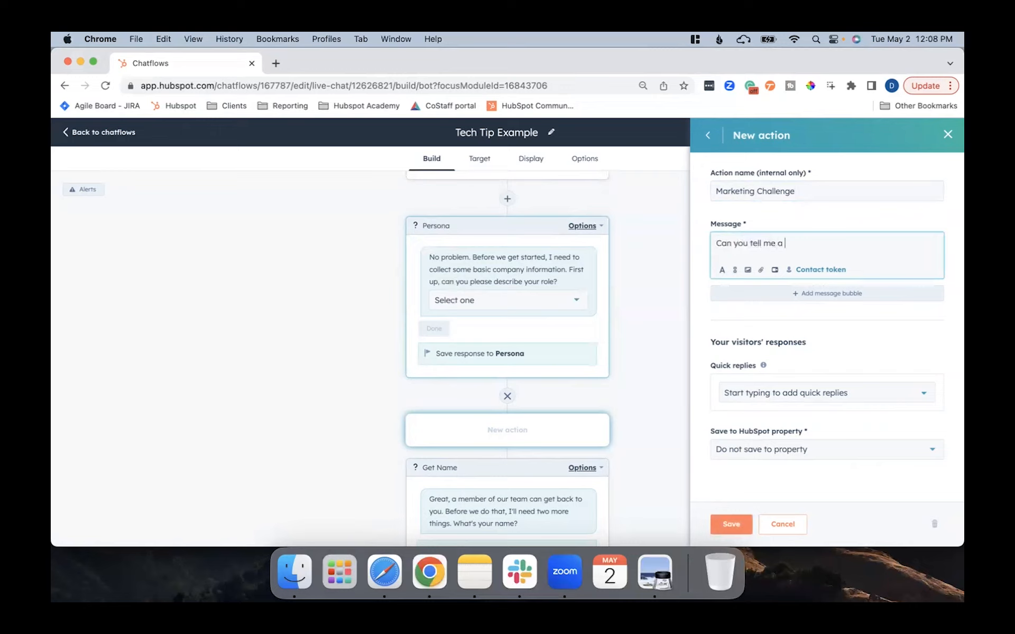
text(little bit about your company's )
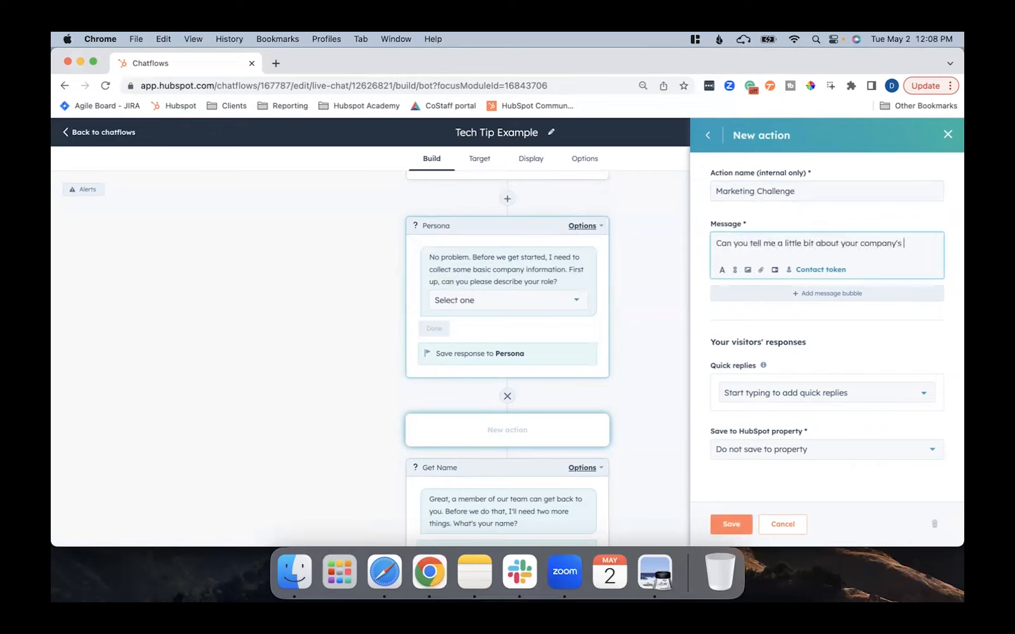
text(marketing challenges?)
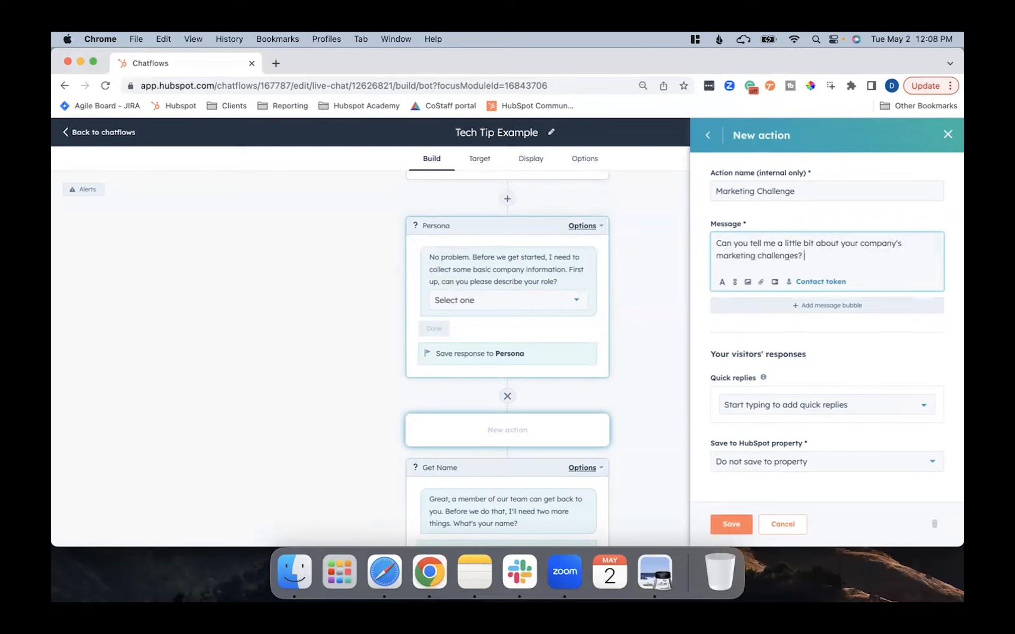
Store the visitor's response in the Marketing Challenge property and save the action.
click(791, 462)
text(marketing)
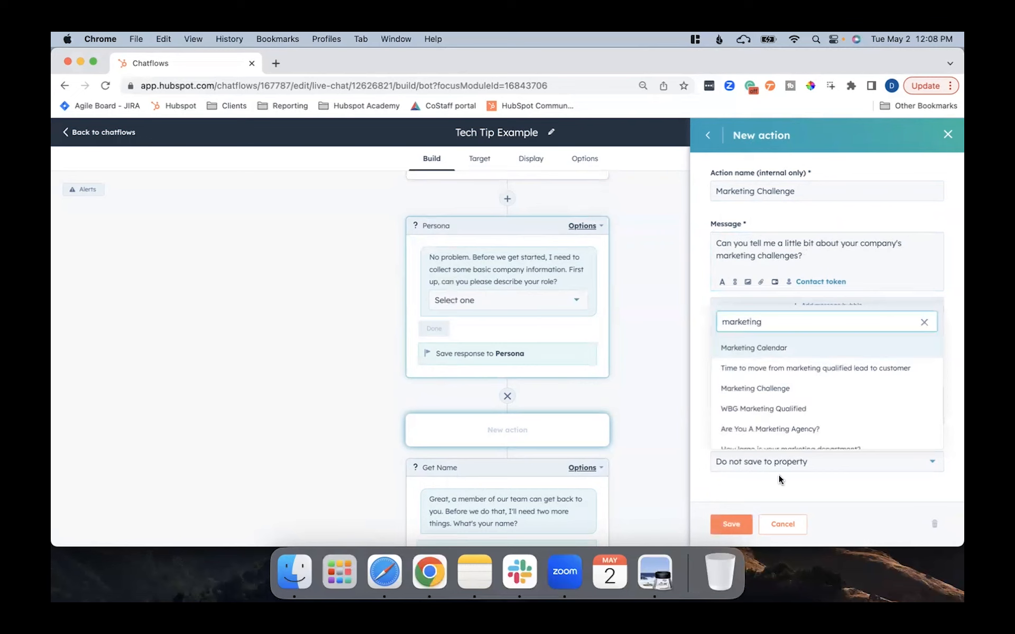
click(782, 388)
scroll(861, 353, down, 3)
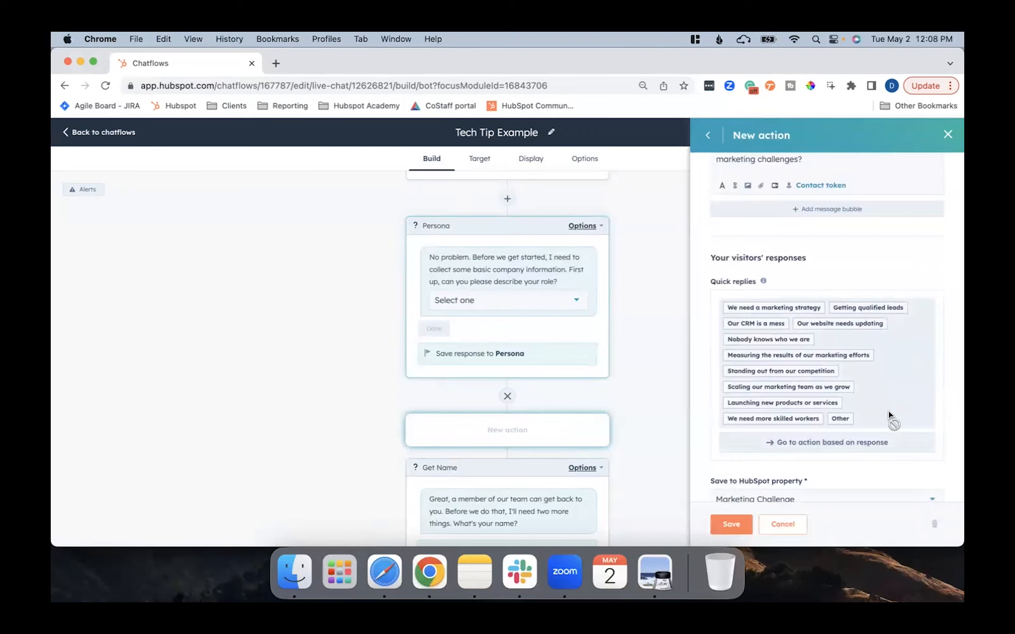
scroll(891, 417, down, 2)
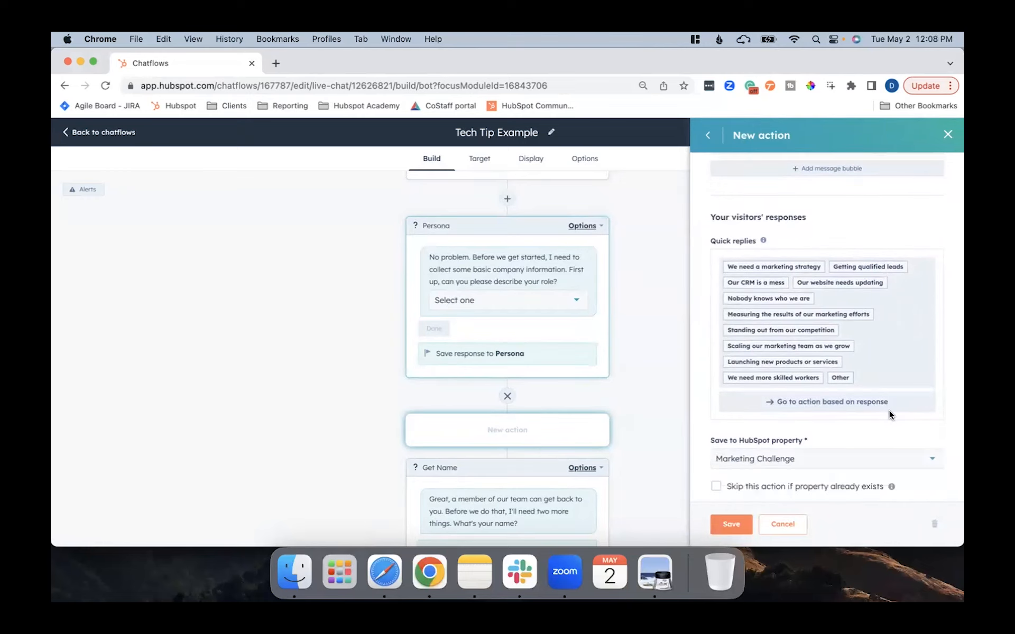
click(734, 524)
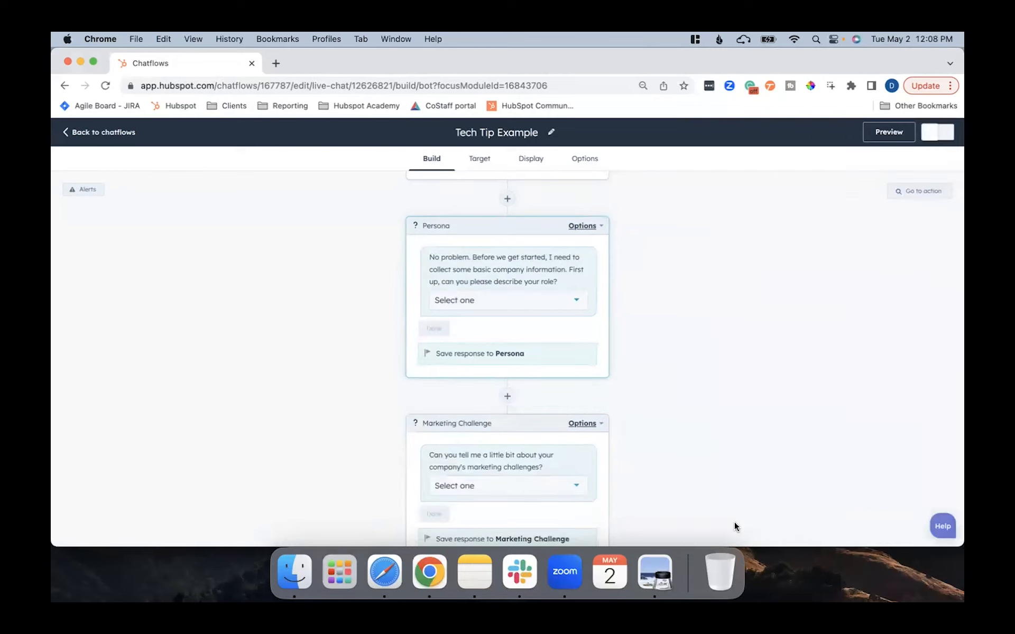
Review the Persona question's answer options and the remaining actions down to the end of the chatflow.
scroll(743, 378, down, 4)
scroll(743, 378, up, 3)
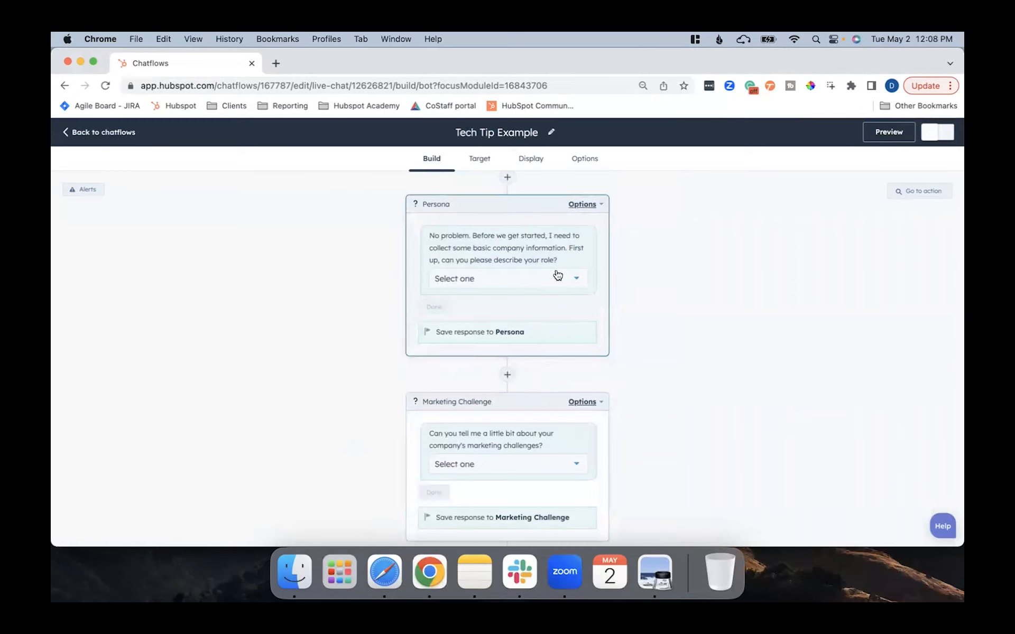
click(573, 279)
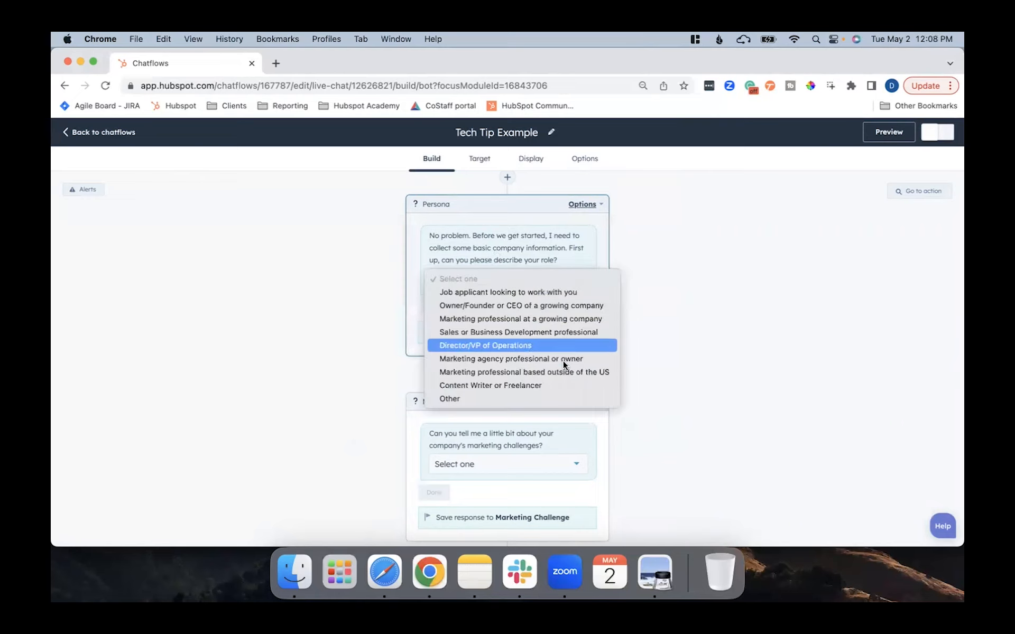
click(649, 324)
scroll(649, 324, down, 3)
scroll(649, 323, down, 3)
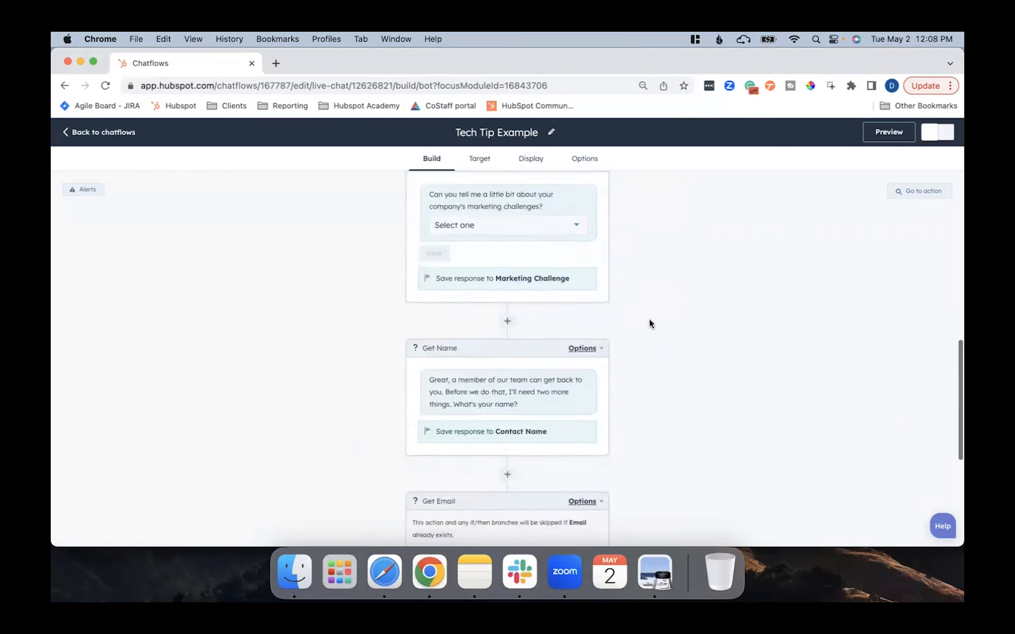
scroll(649, 324, down, 2)
scroll(649, 323, down, 2)
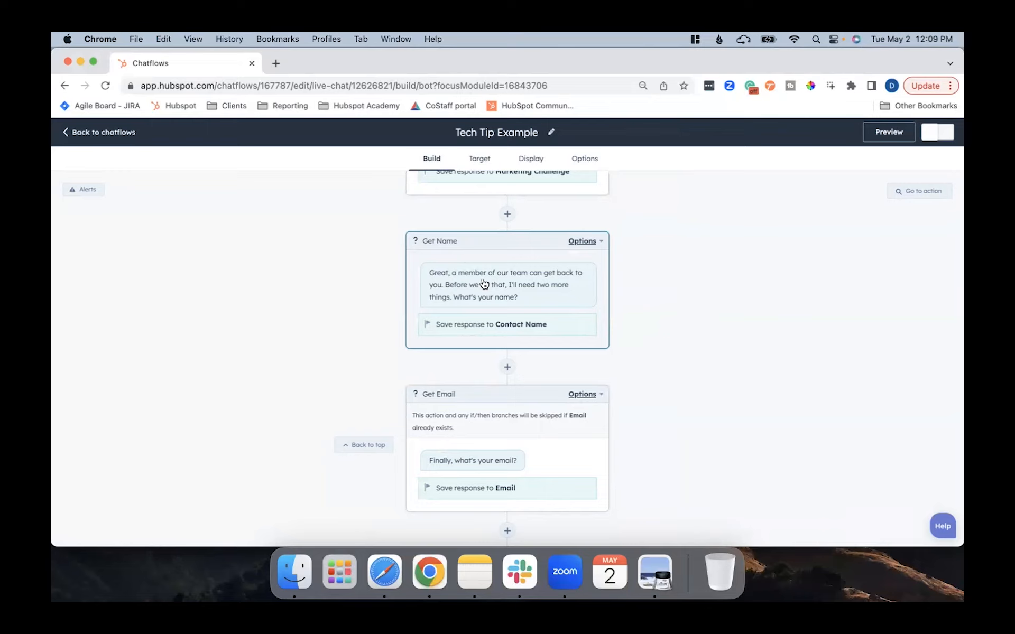
scroll(546, 349, down, 3)
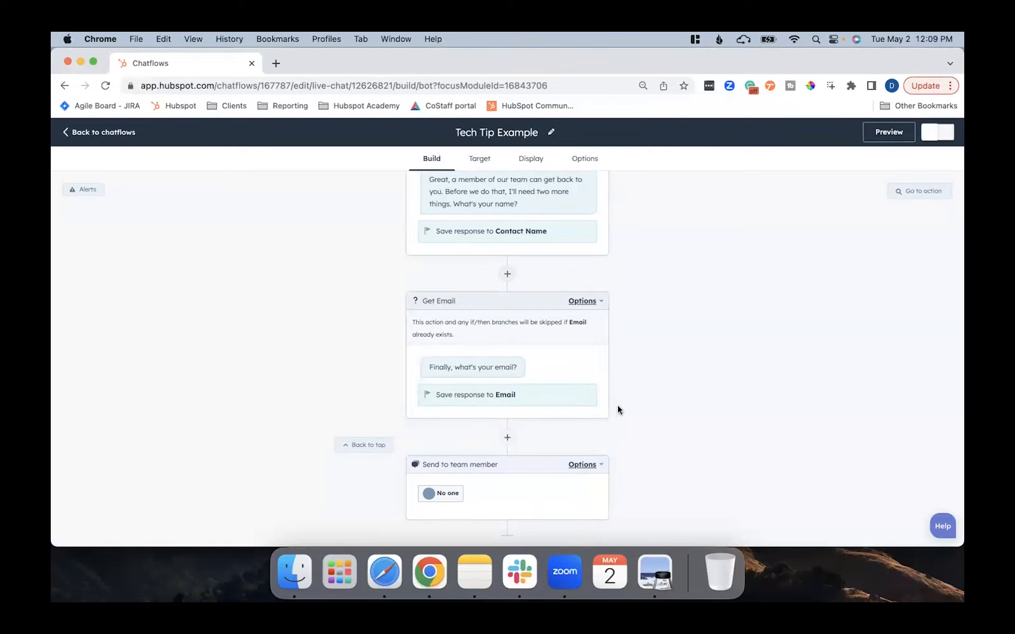
scroll(618, 409, down, 1)
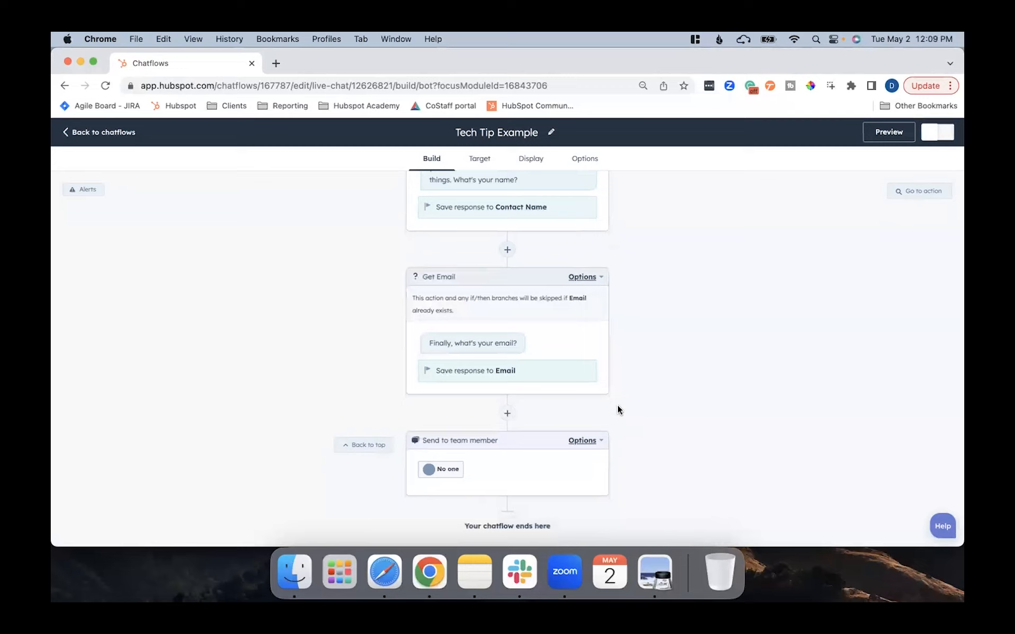
scroll(618, 410, down, 2)
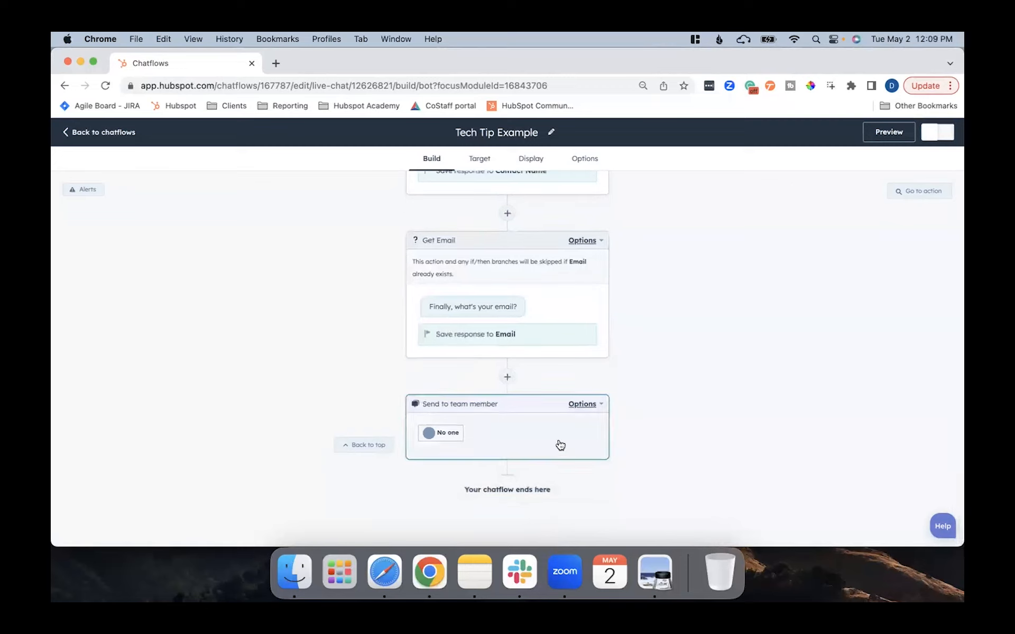
Assign conversations in the Send to team member action to the contact owner.
click(506, 433)
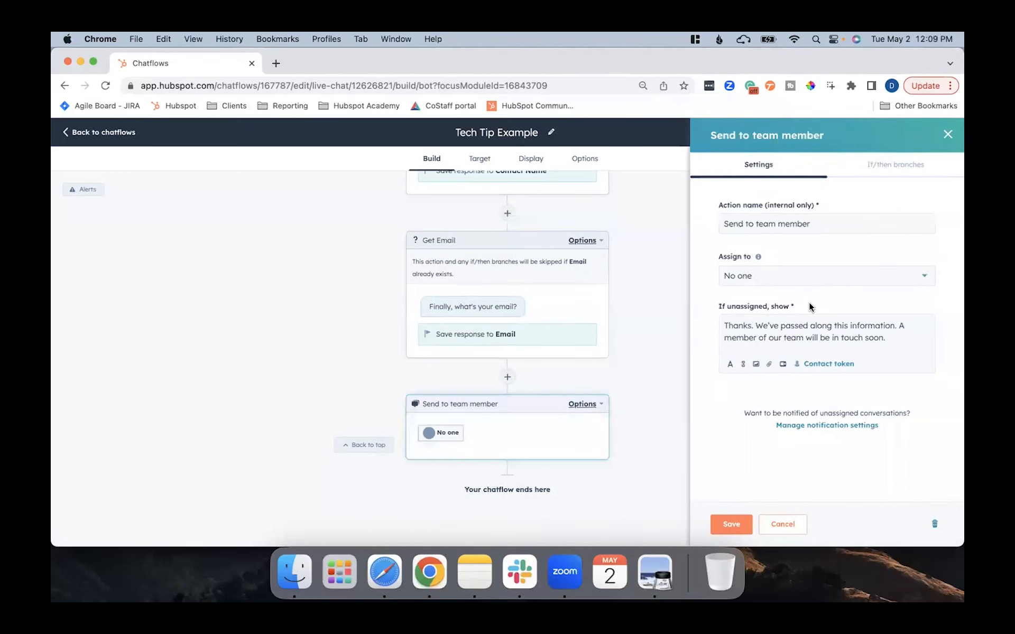
click(780, 280)
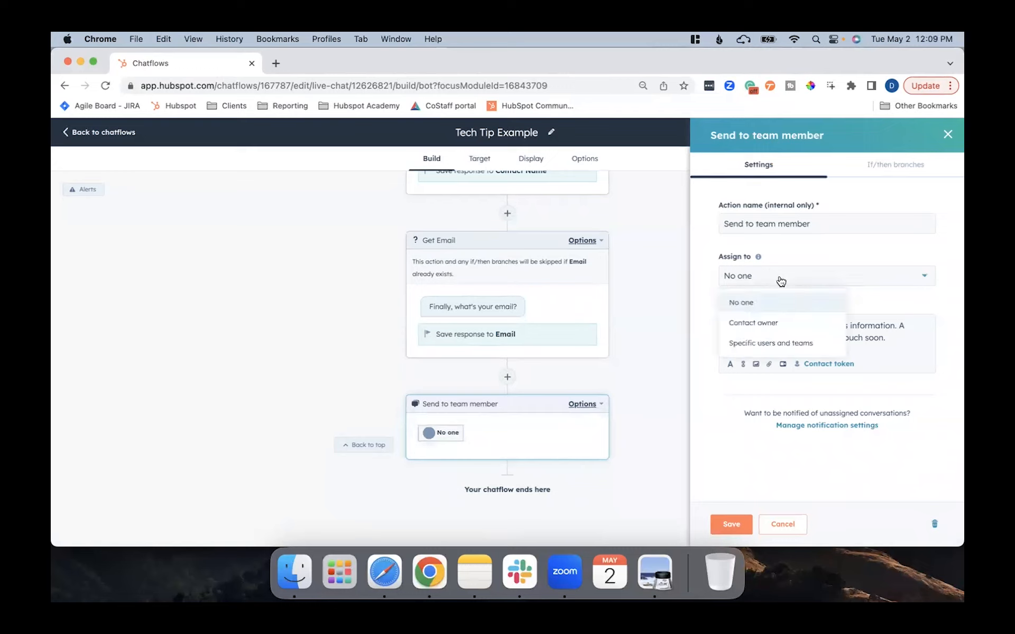
click(782, 324)
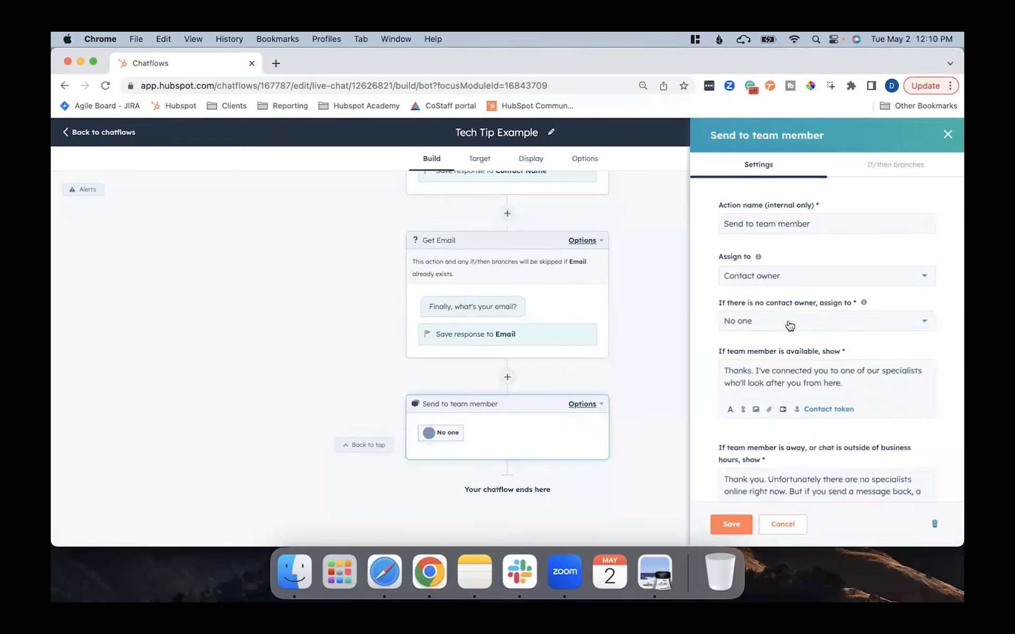
Set the fallback assignment for contacts without an owner to specific users and teams, and pick one available user.
click(789, 325)
click(783, 349)
click(802, 348)
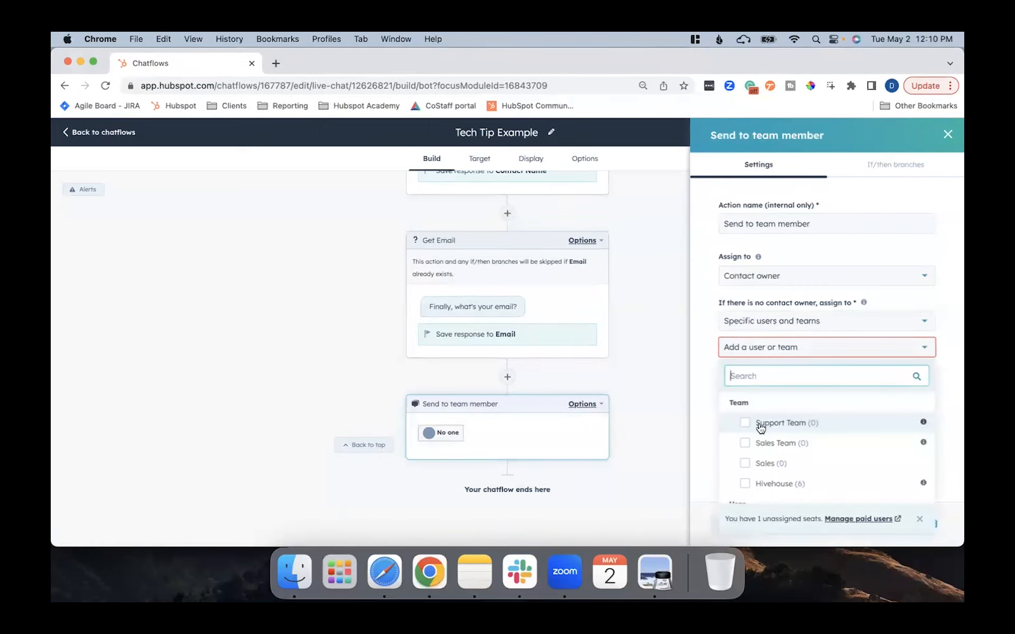
scroll(803, 474, down, 4)
scroll(802, 476, down, 3)
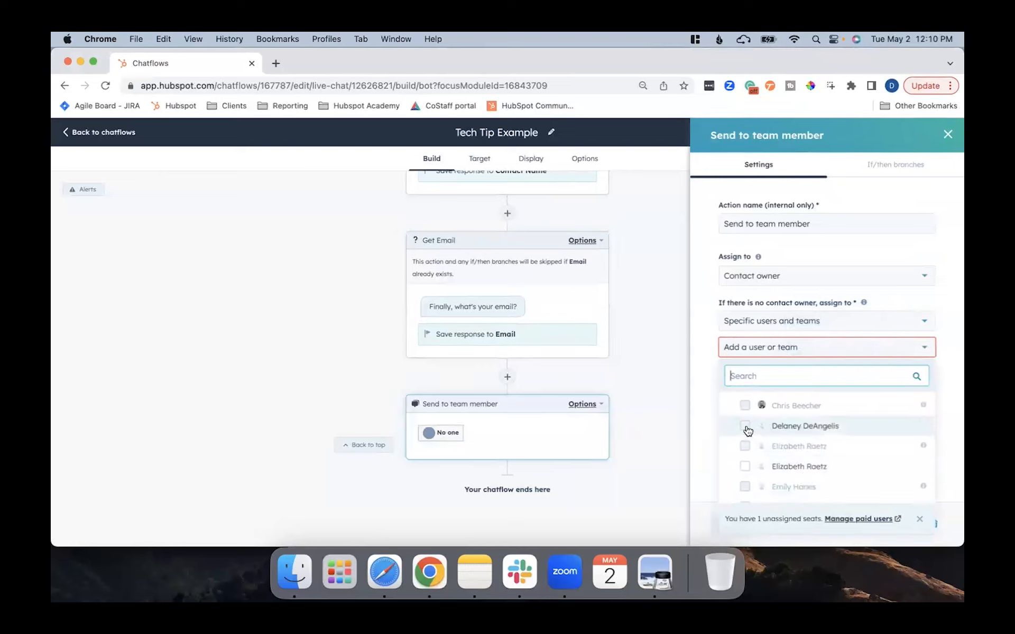
click(745, 426)
click(849, 252)
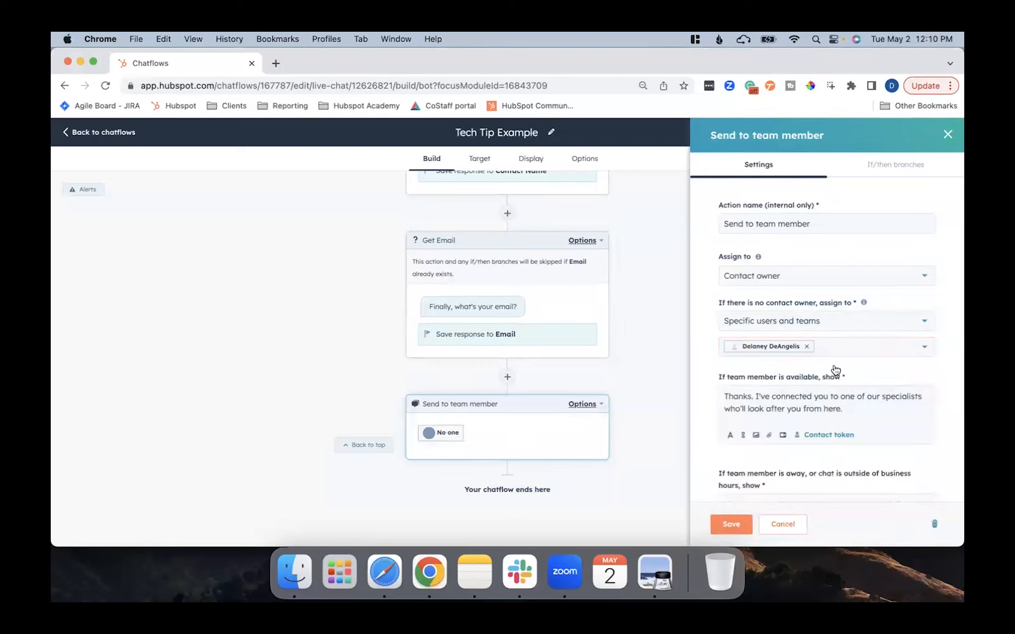
Examine the available, away and unassigned messages and the assignment choices of the Send to team member action.
scroll(834, 372, down, 2)
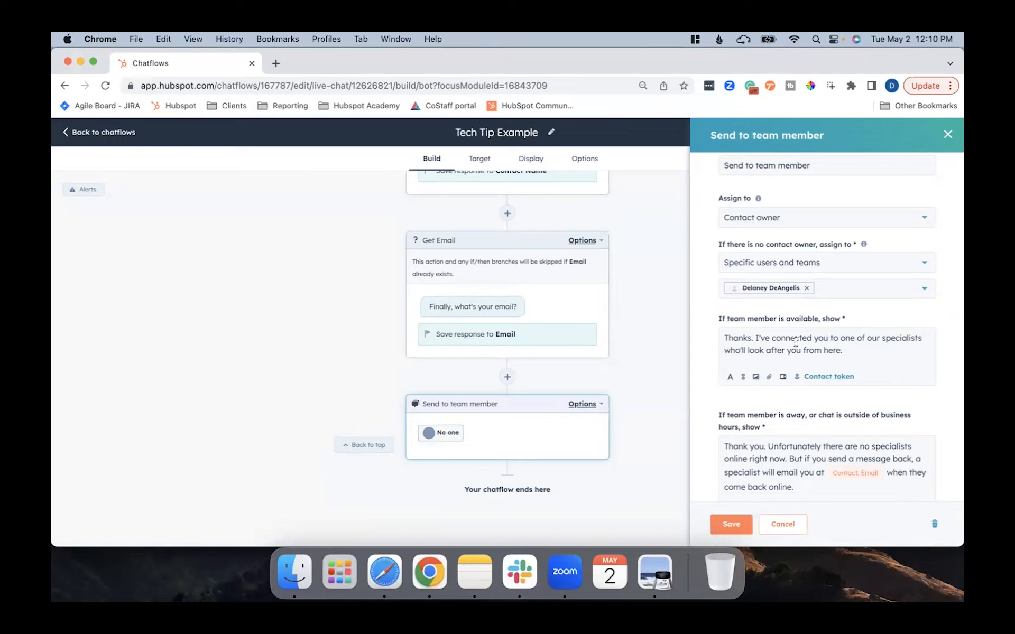
scroll(795, 343, down, 3)
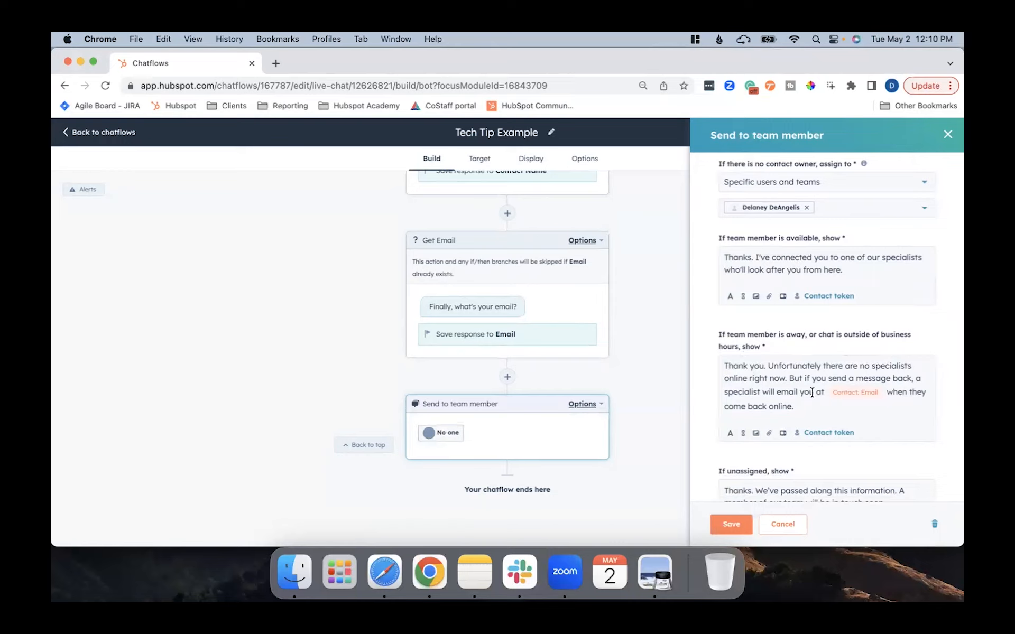
scroll(812, 392, down, 4)
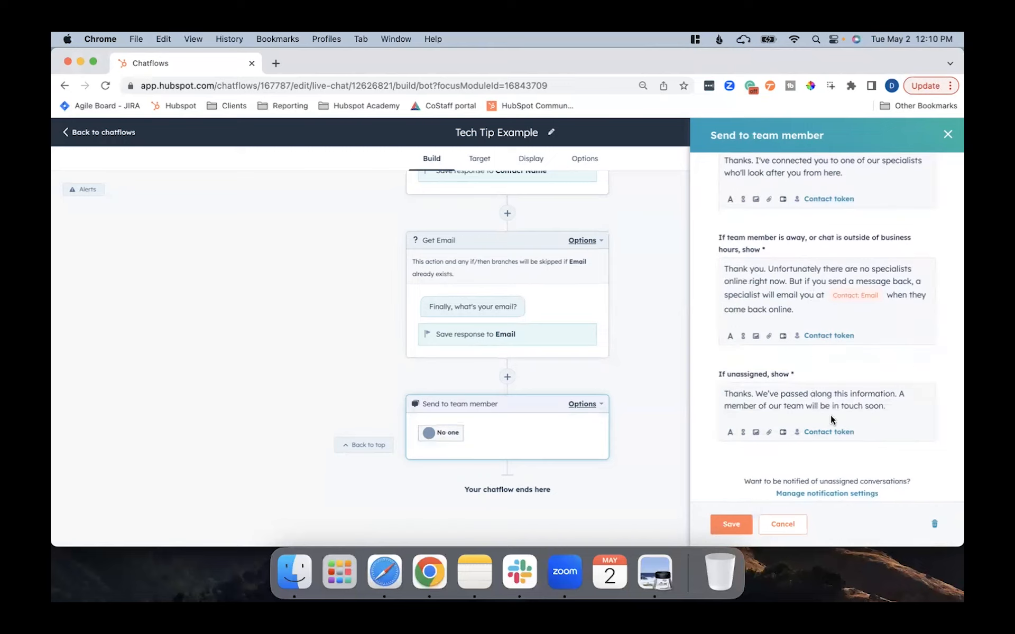
scroll(831, 421, up, 10)
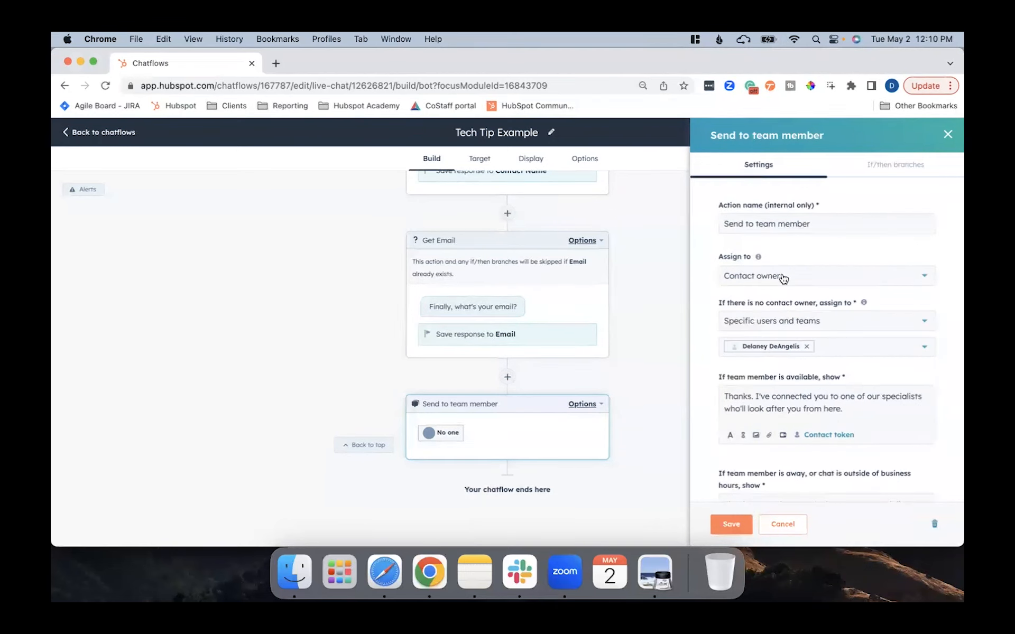
click(804, 278)
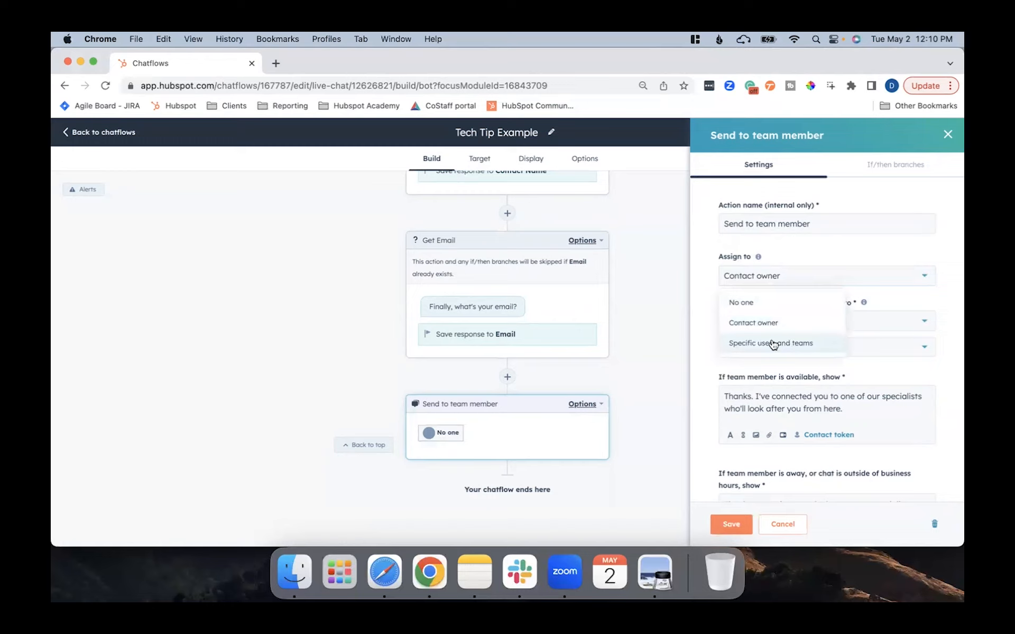
click(796, 259)
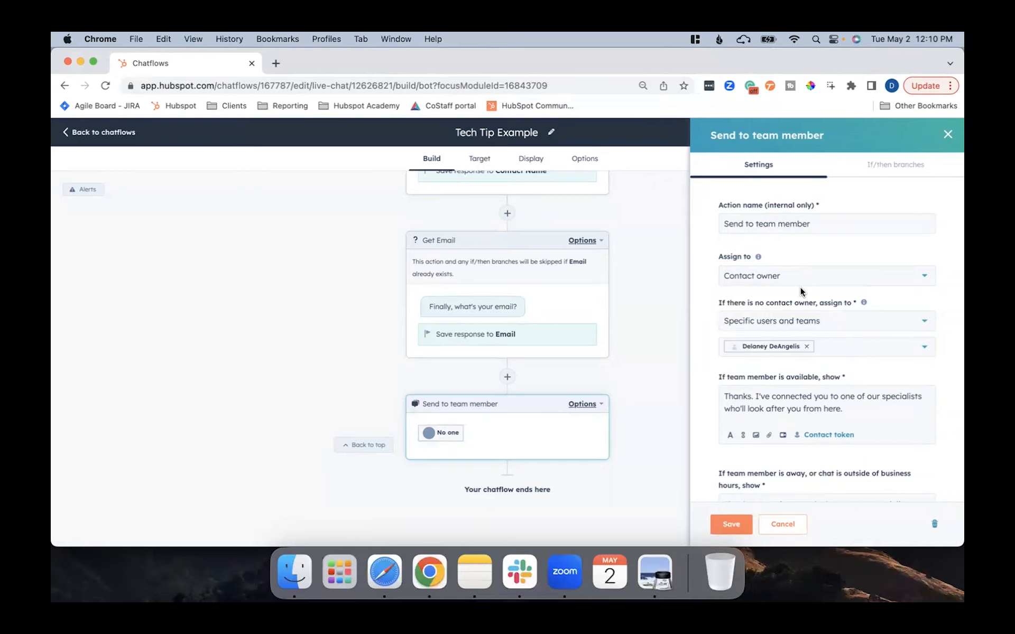
Save the Send to team member action with its contact owner assignment and look back over the chatflow up to its welcome message.
click(737, 525)
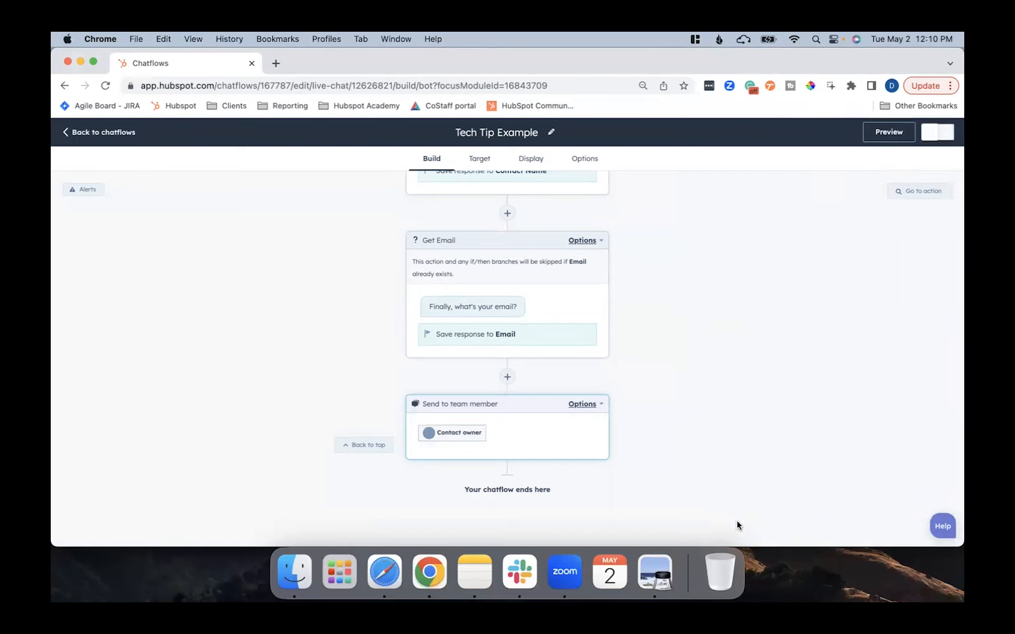
scroll(654, 398, up, 10)
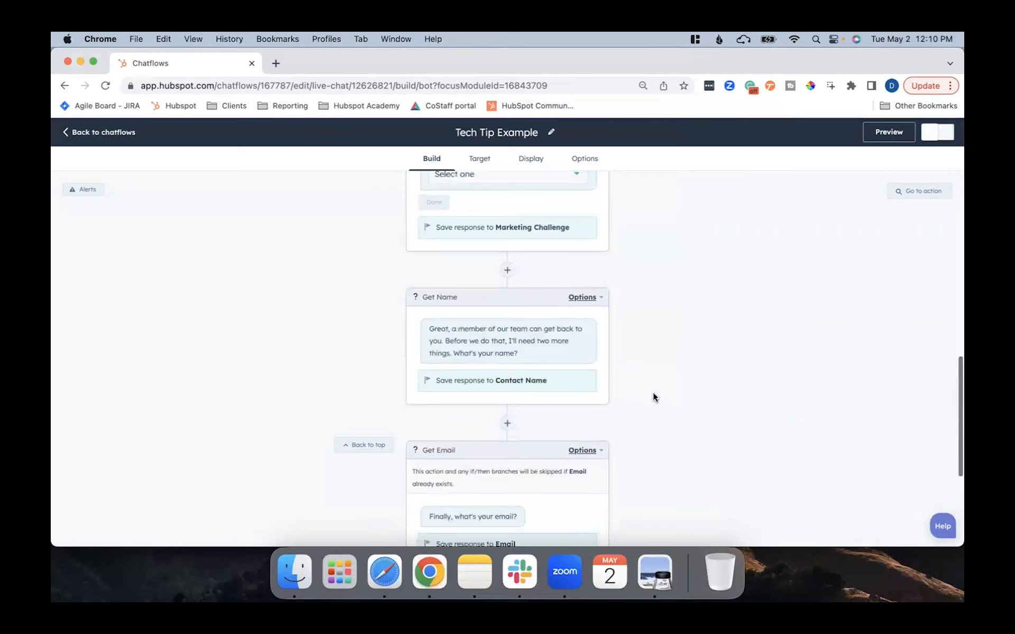
scroll(654, 398, up, 5)
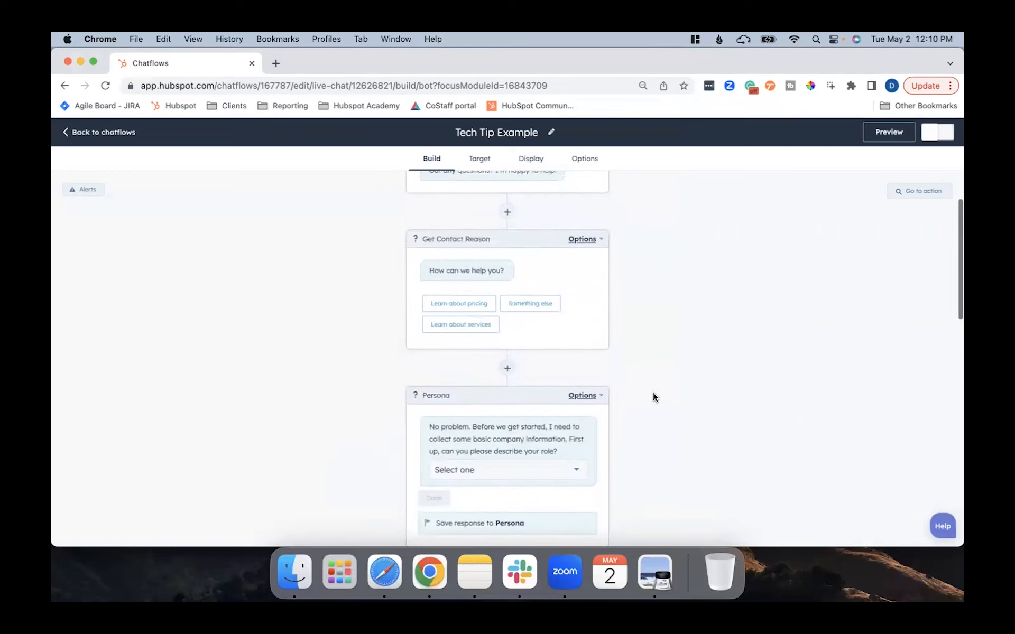
scroll(655, 398, up, 3)
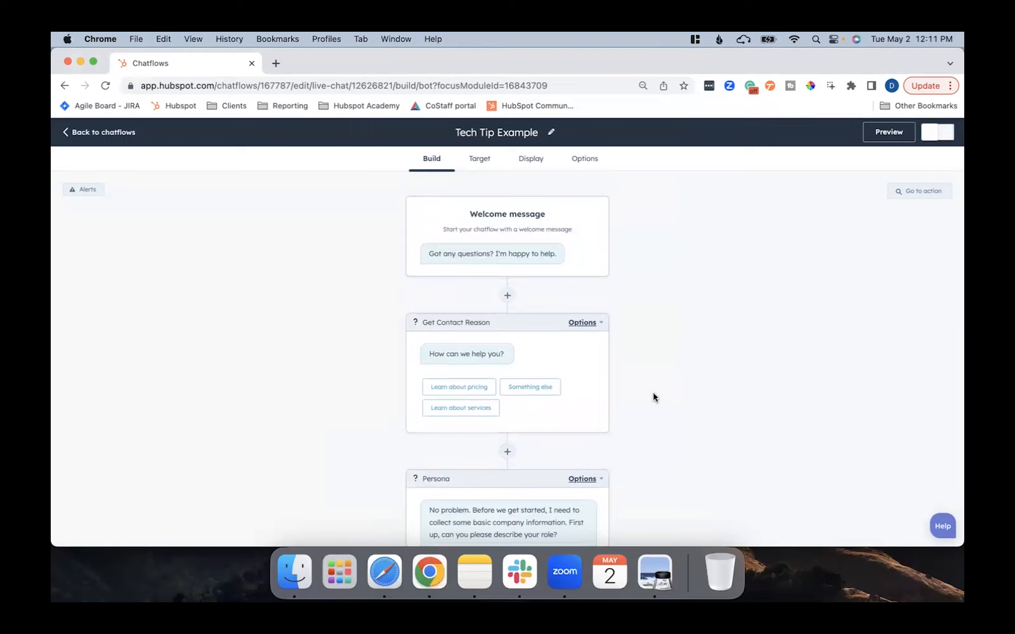
click(420, 159)
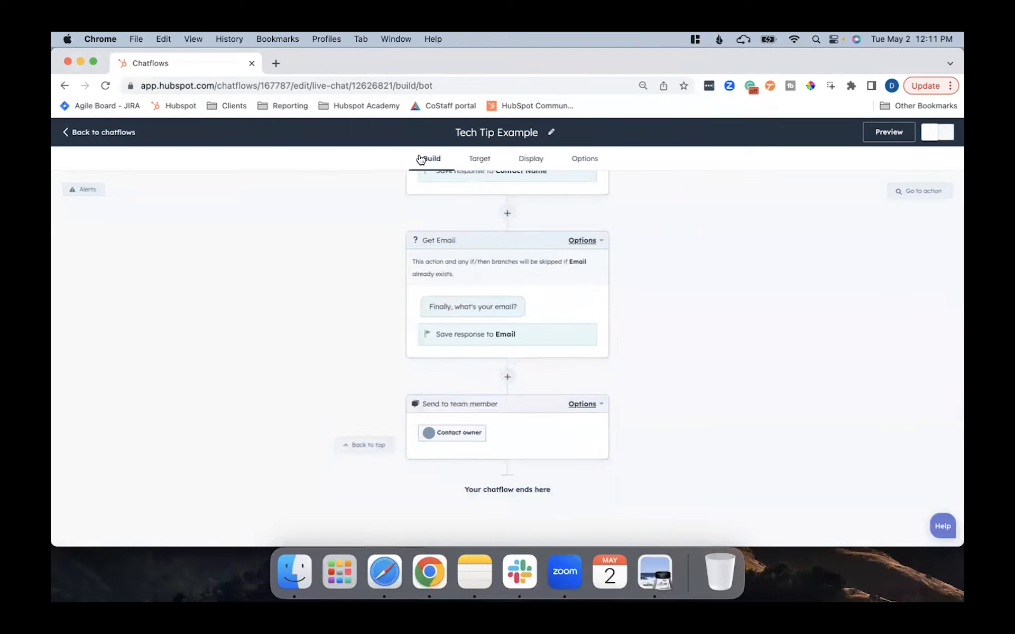
Open the chatflow's targeting settings and examine the conditions available for the website URL rule that shows the chat.
click(482, 166)
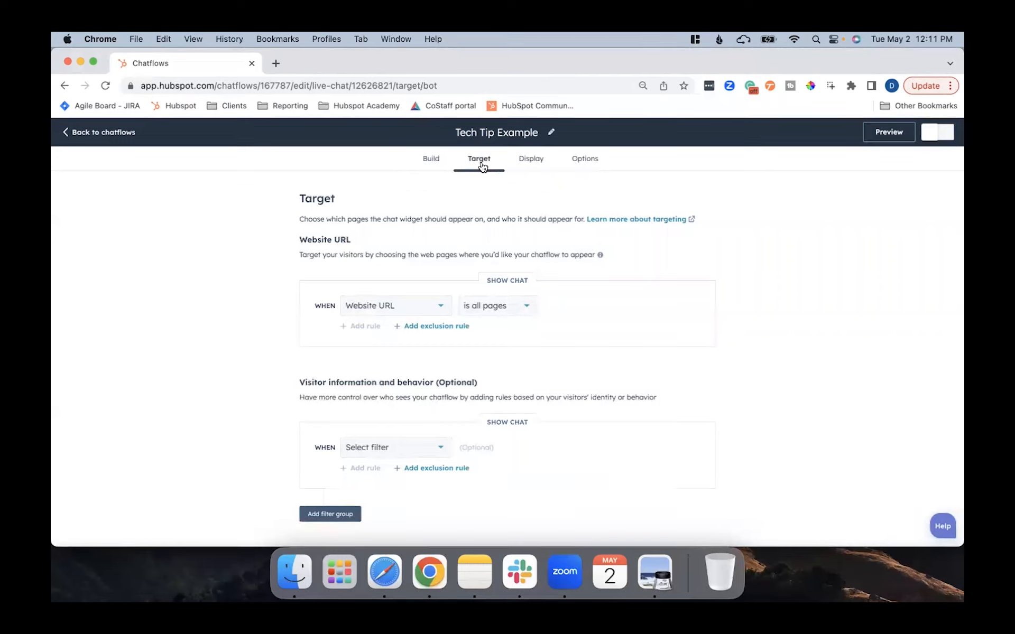
click(509, 309)
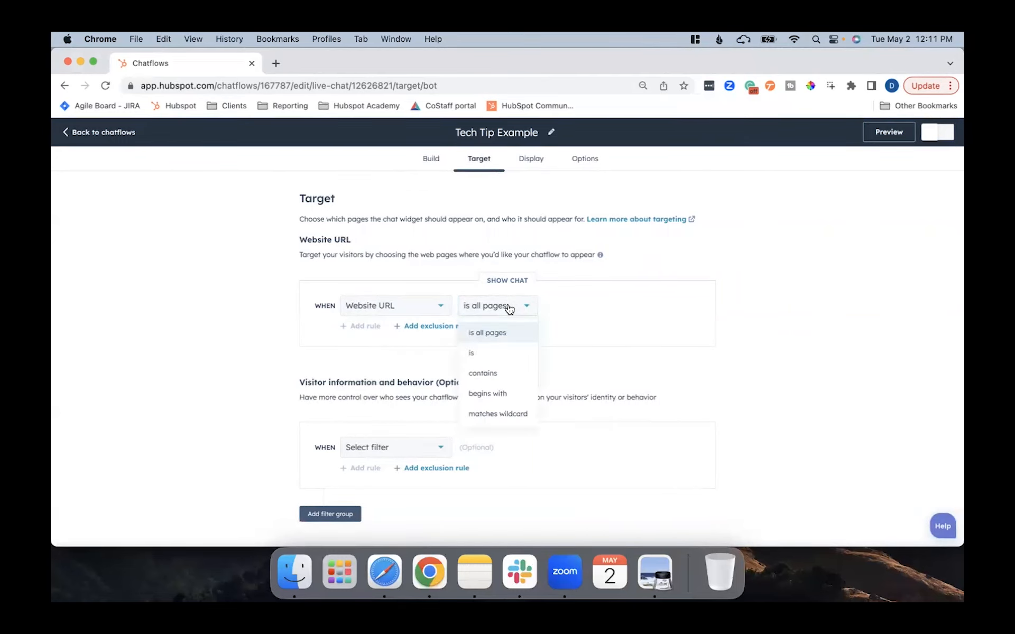
click(270, 296)
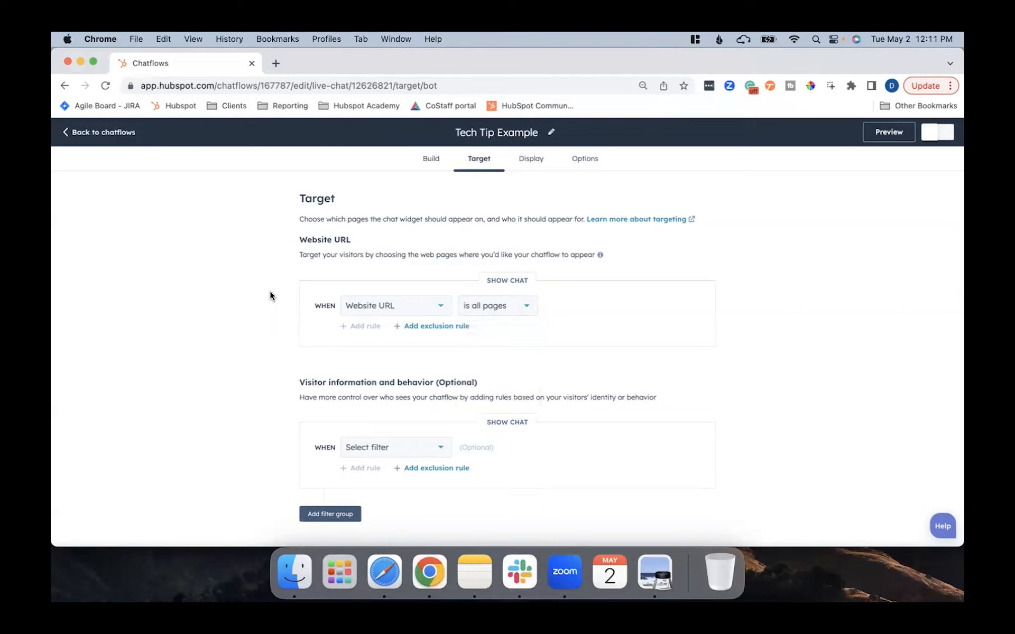
Add an exclusion rule that hides the chat when the website URL contains "blog".
click(437, 326)
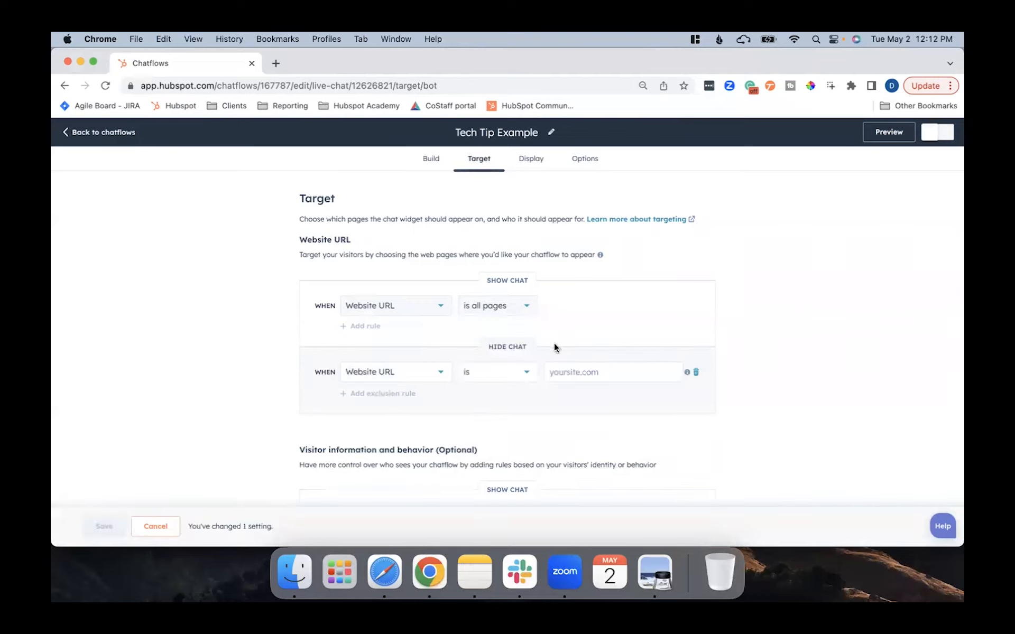
scroll(498, 382, down, 1)
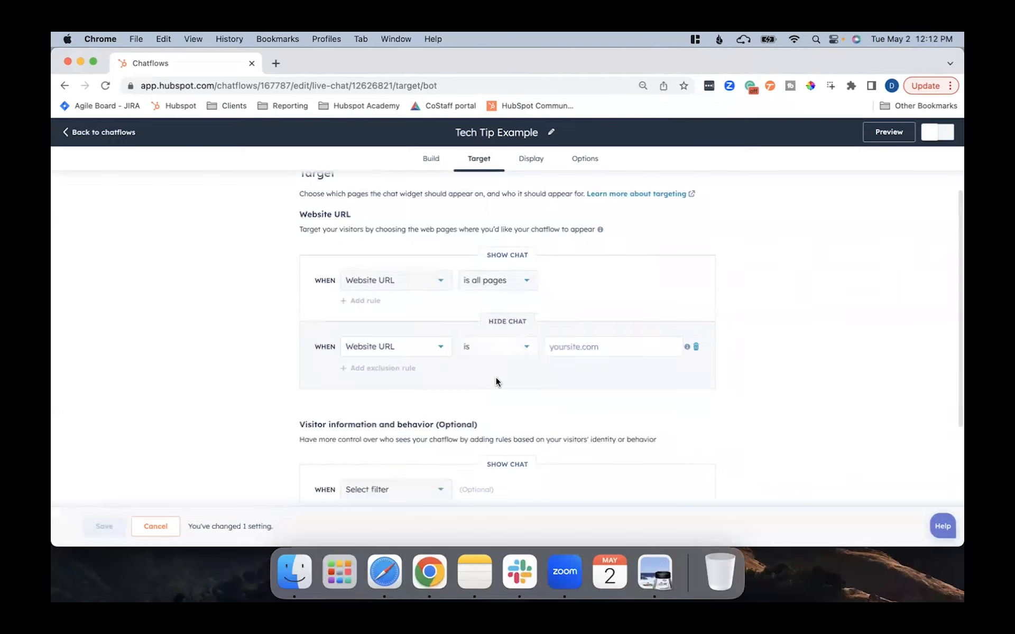
click(520, 353)
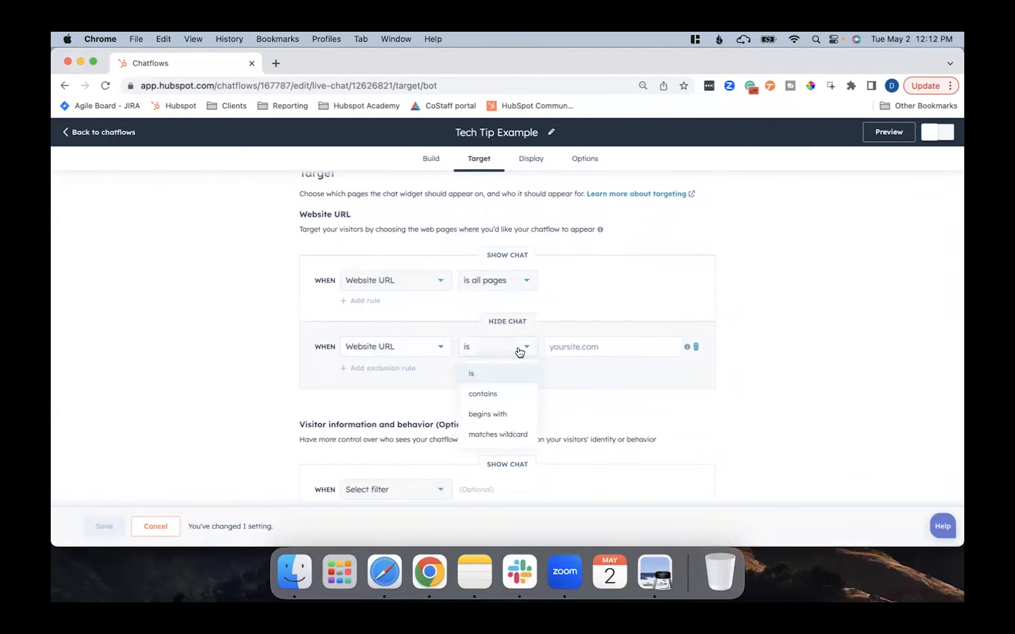
click(506, 392)
click(571, 349)
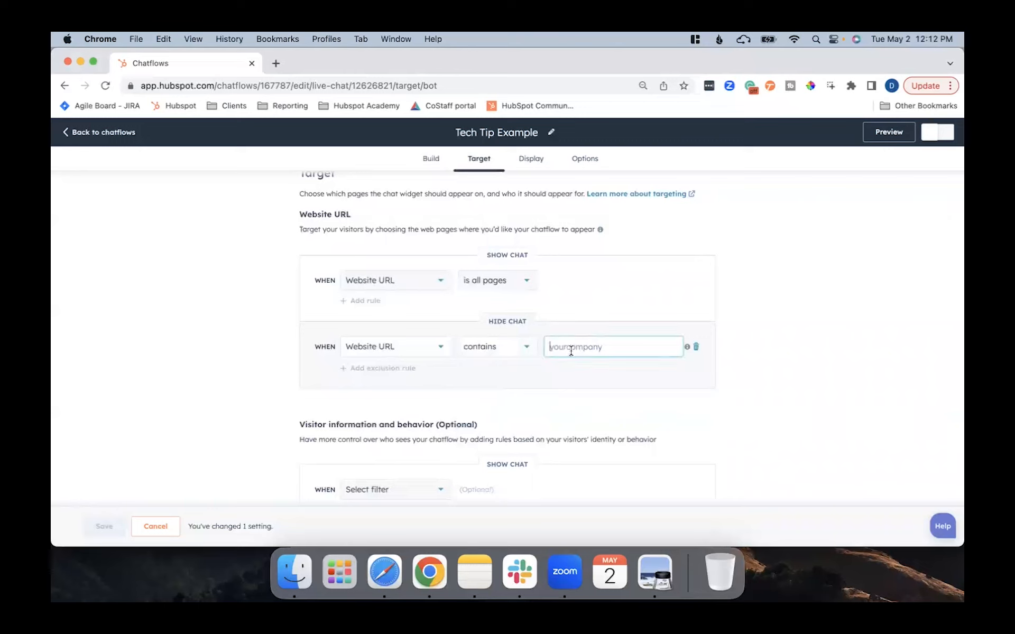
text(blog)
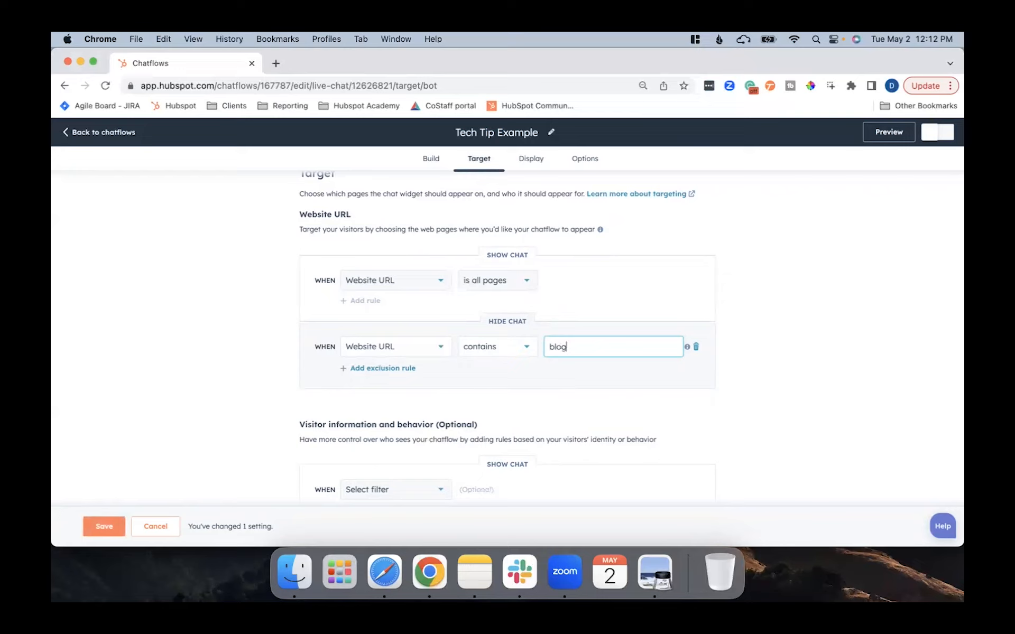
click(256, 371)
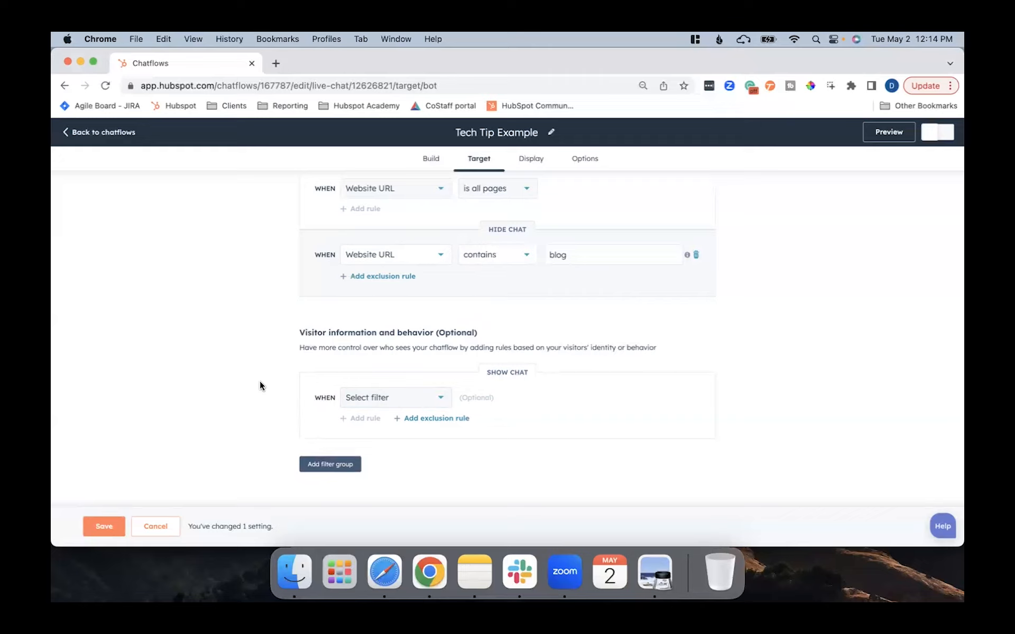
Try a visitor behavior rule showing the chat when the page visited is hivehousedigital.com/pricing, and remove that rule.
click(380, 401)
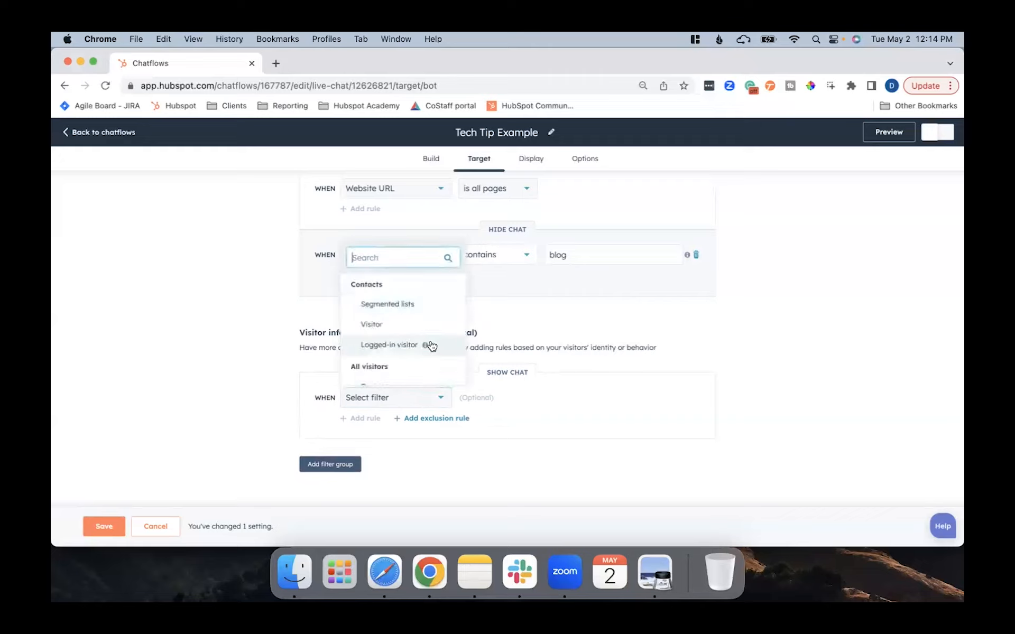
scroll(444, 306, down, 2)
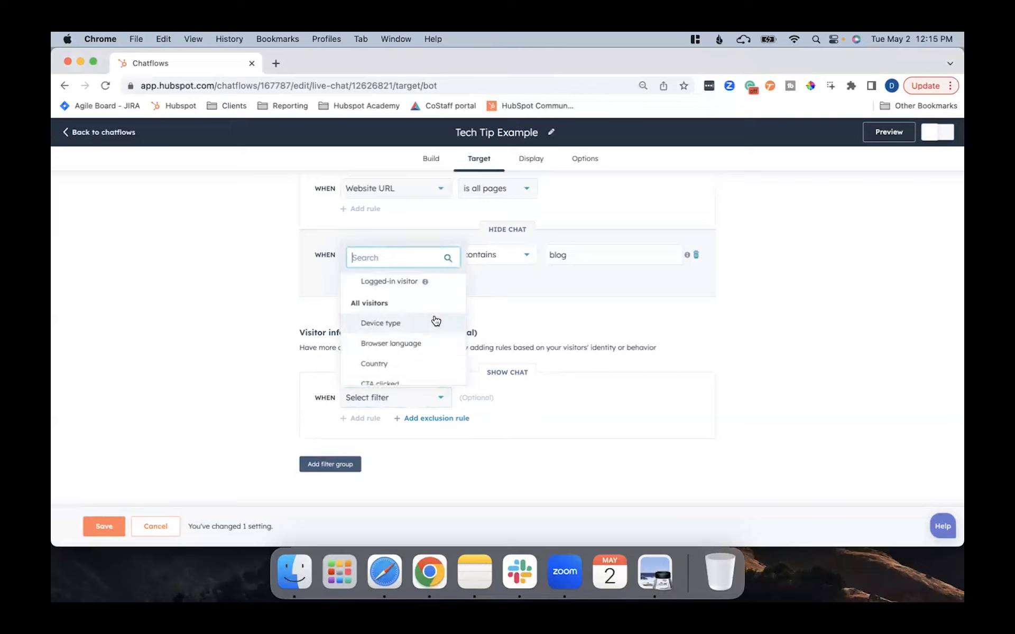
scroll(436, 320, down, 2)
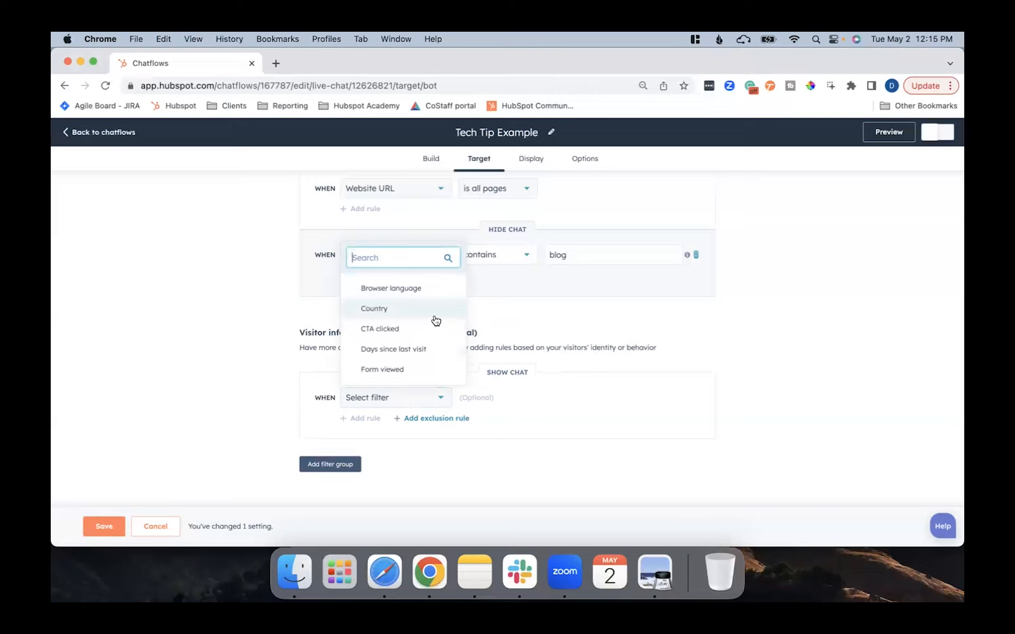
scroll(435, 321, down, 2)
scroll(435, 337, down, 1)
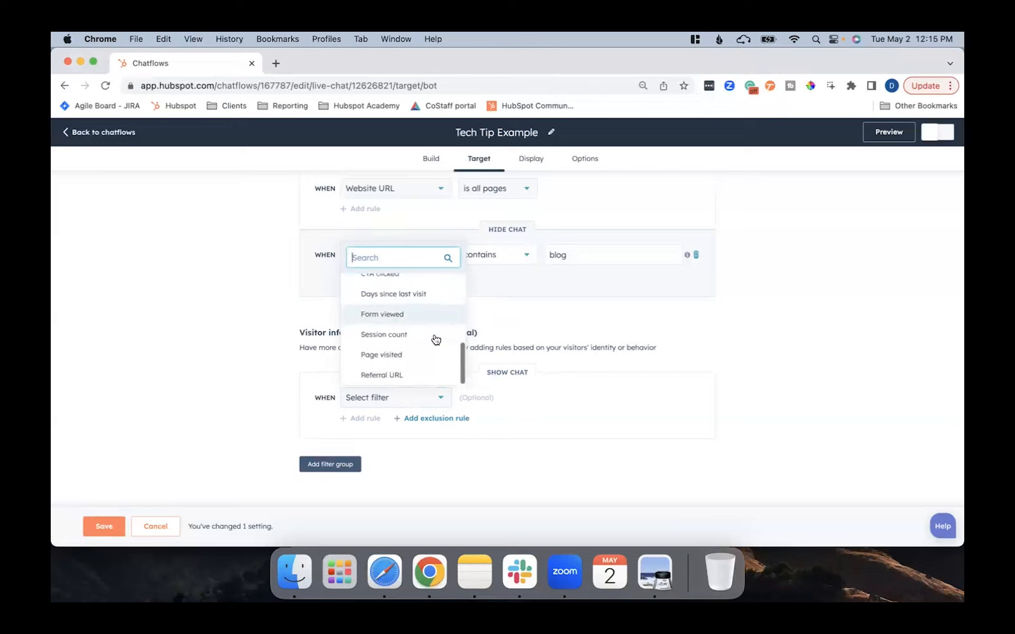
click(441, 355)
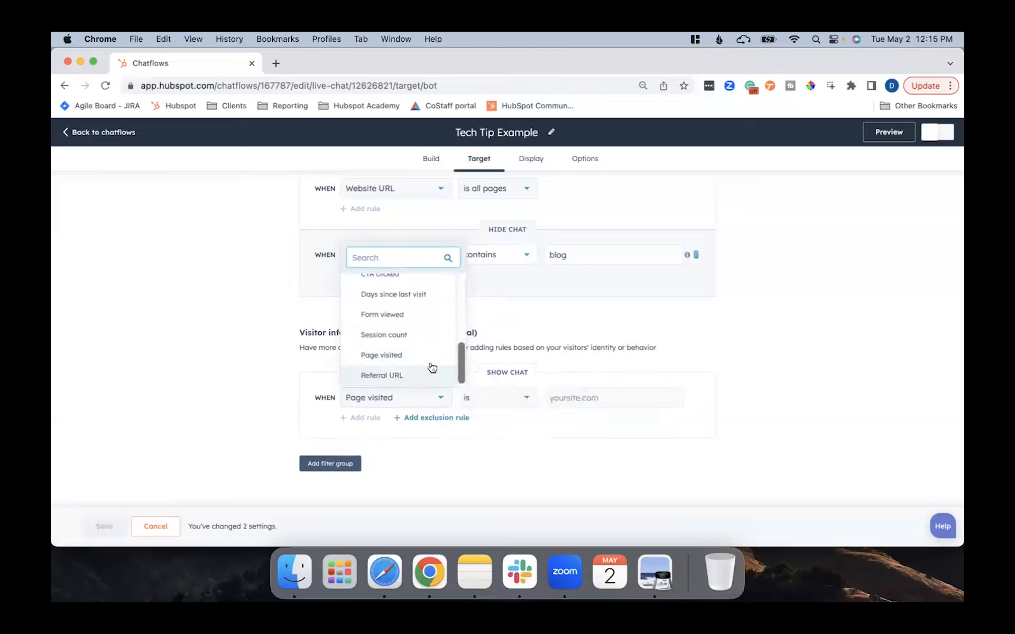
click(397, 355)
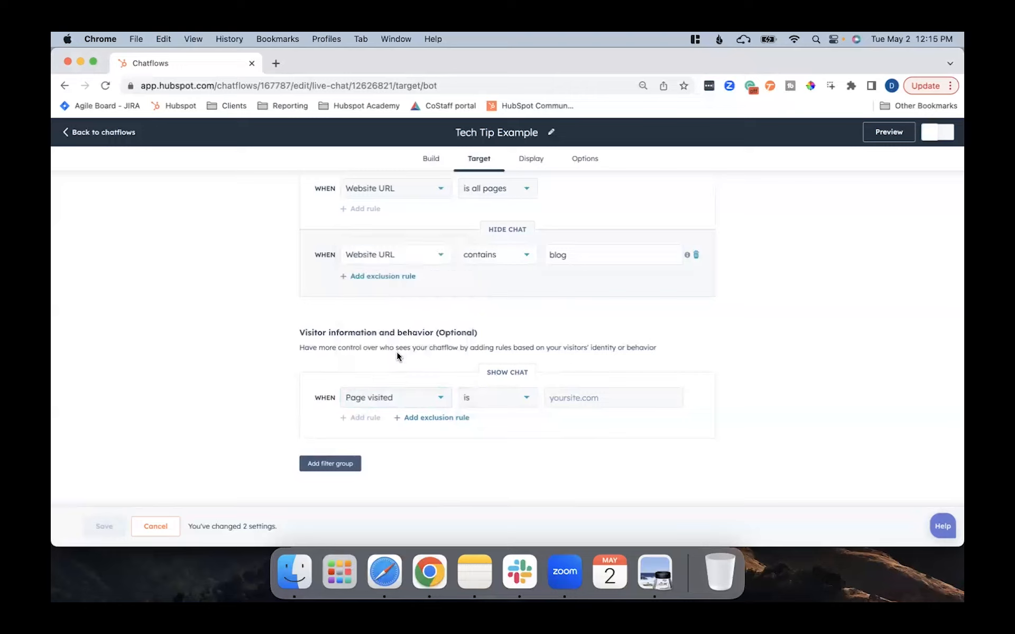
click(592, 397)
text(h)
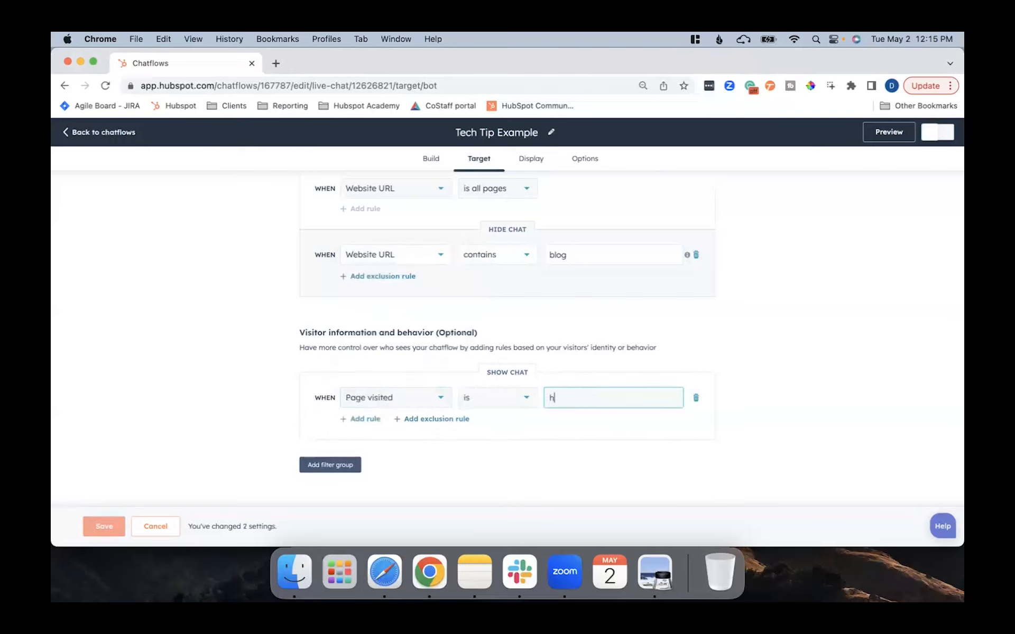
text(ivehousedigital.)
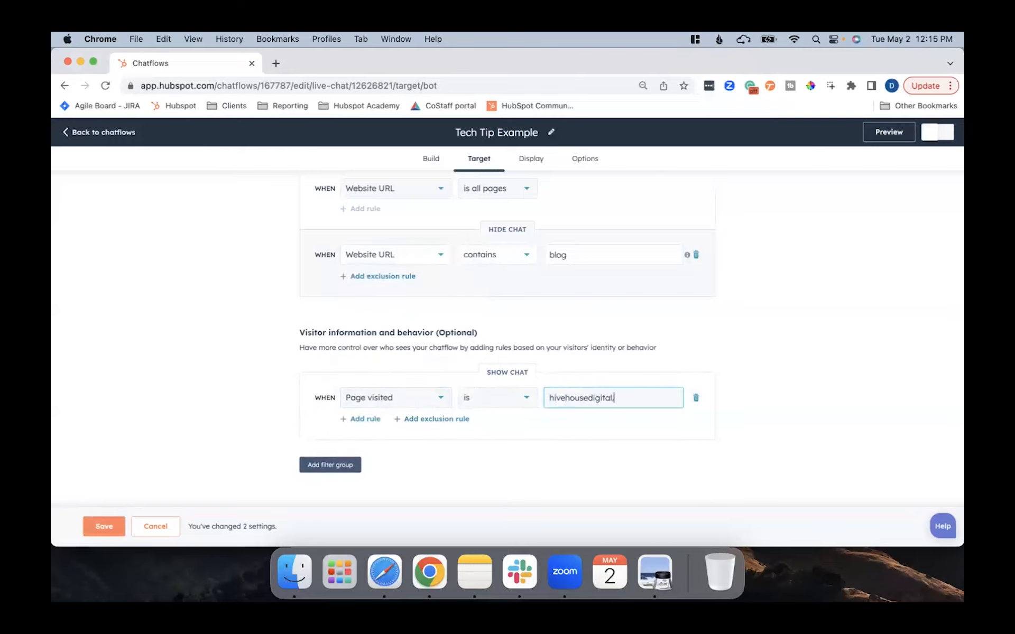
text(com/pricing)
click(696, 398)
click(482, 167)
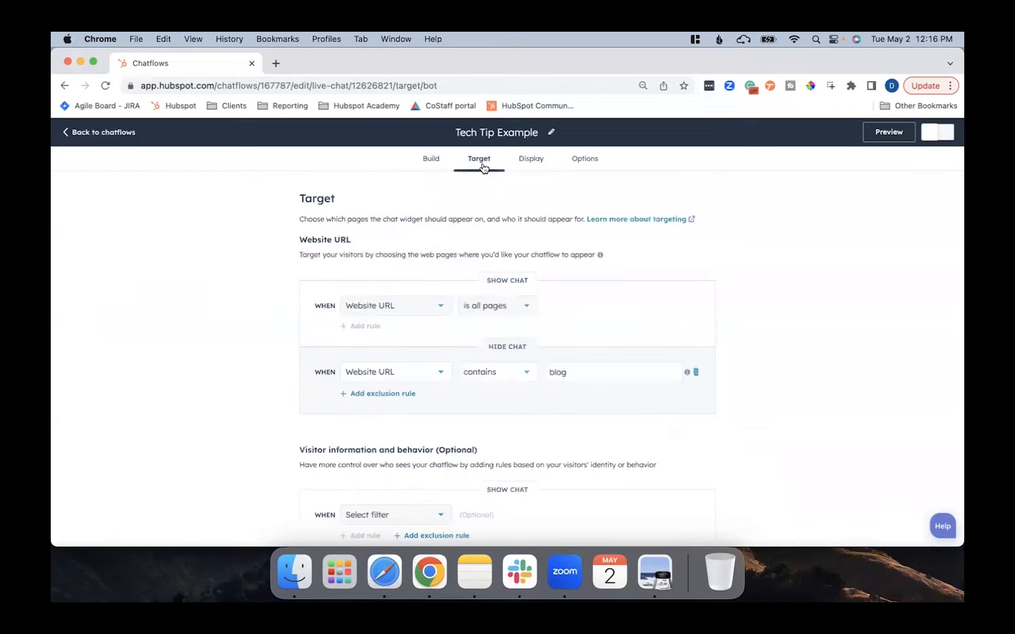
Open the chatflow's display settings and examine the chat avatar, heading and desktop display behavior options.
click(531, 163)
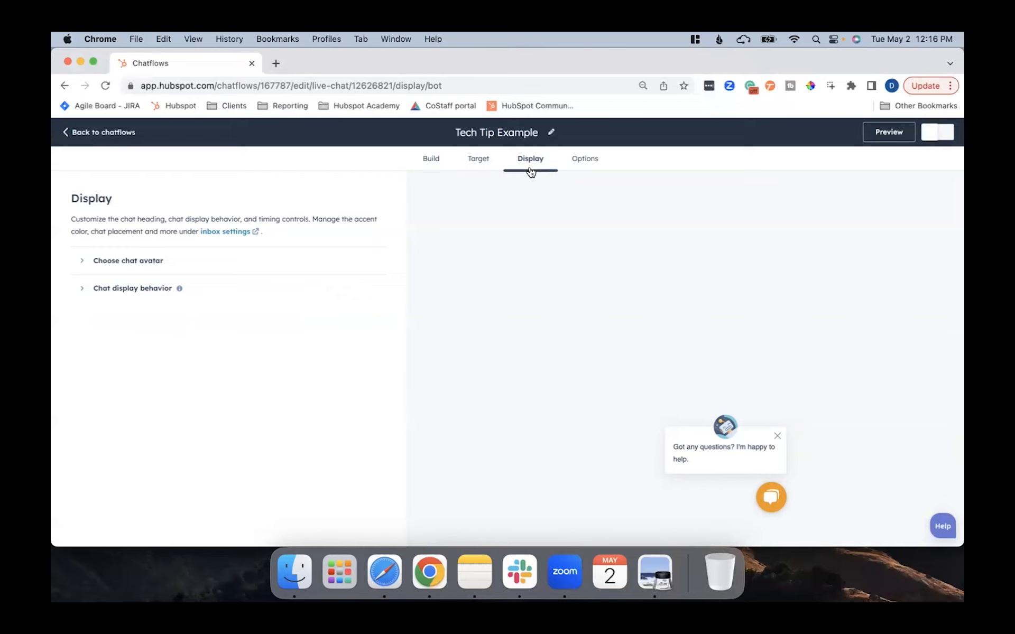
click(189, 261)
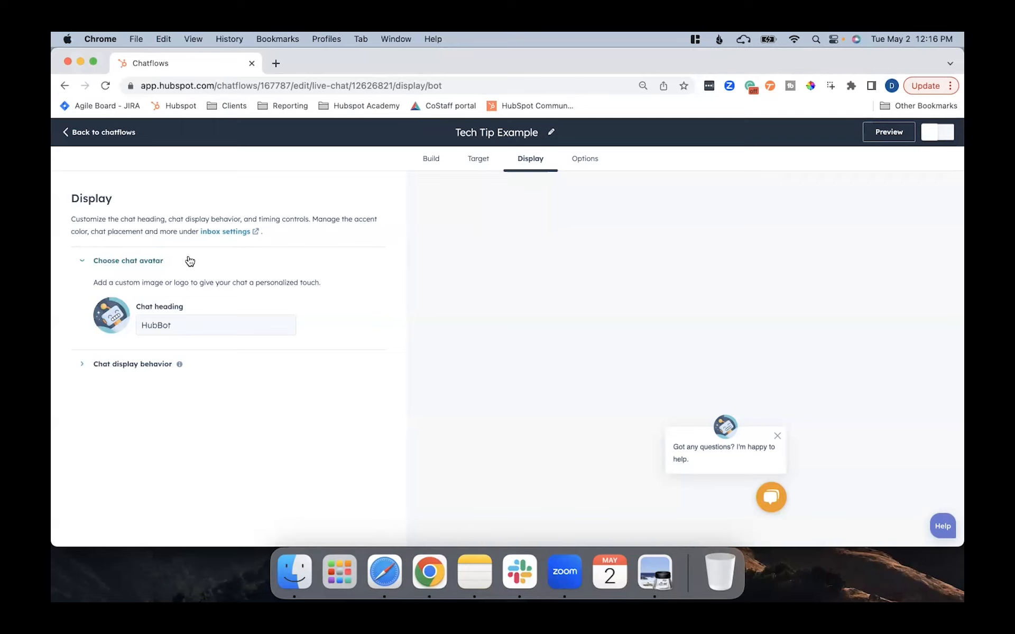
click(87, 365)
scroll(88, 367, down, 5)
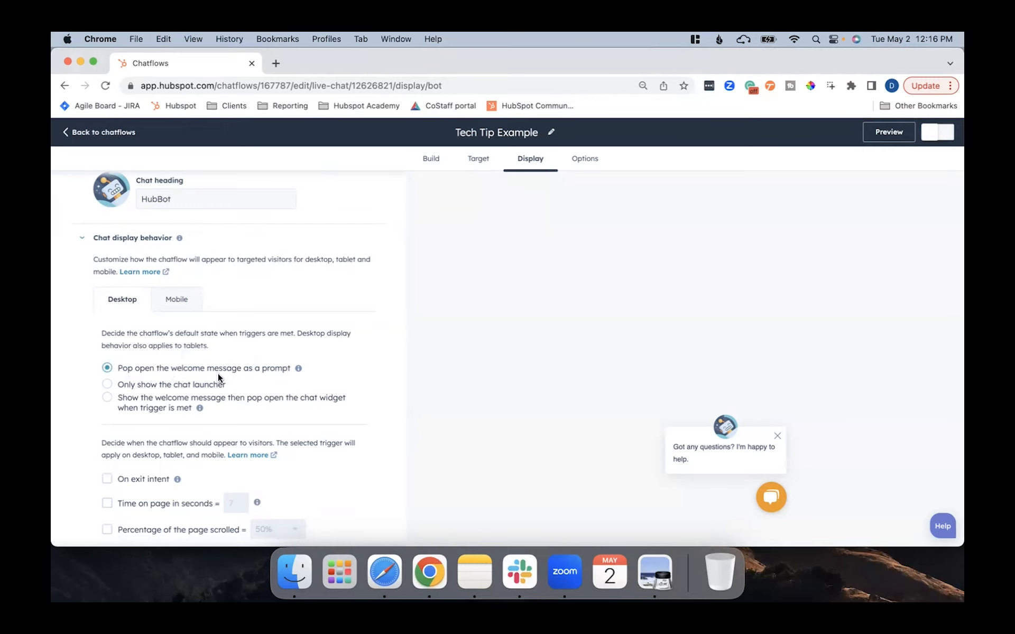
Set the mobile chat display behavior to only show the chat launcher.
click(179, 304)
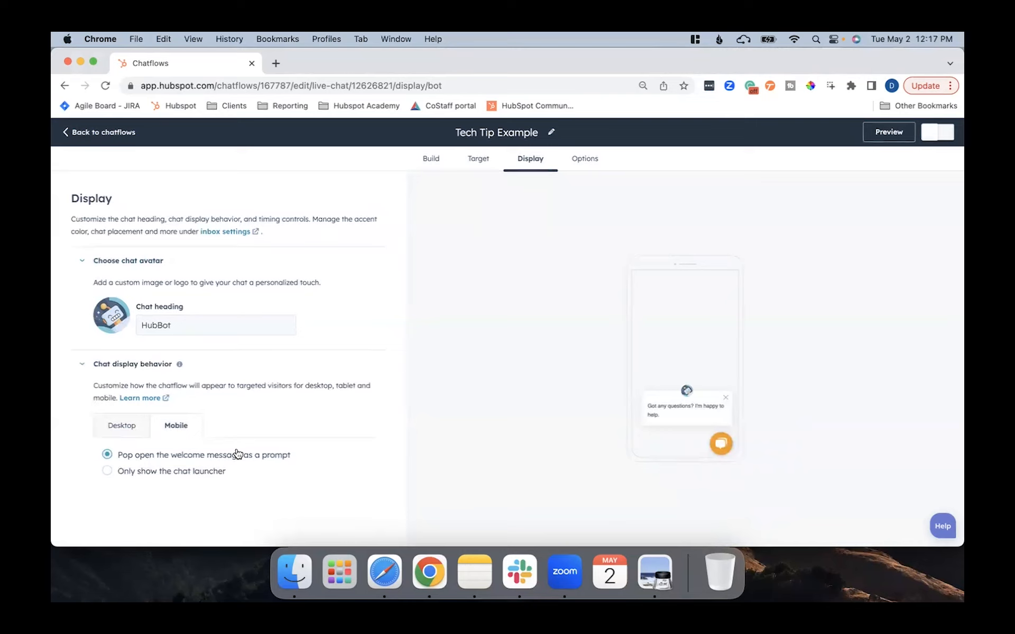
click(144, 476)
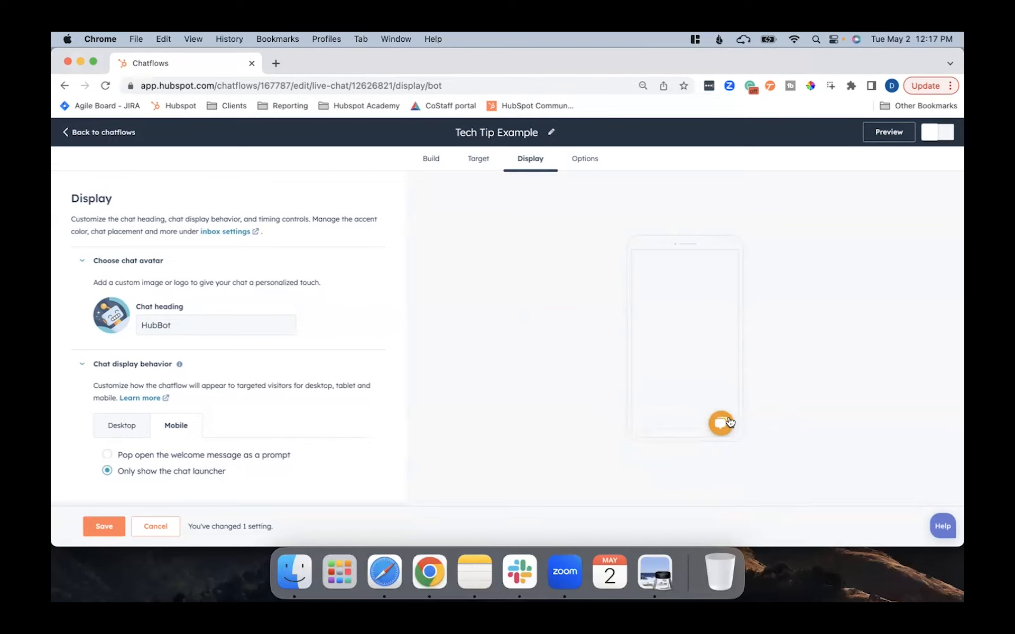
scroll(136, 420, down, 1)
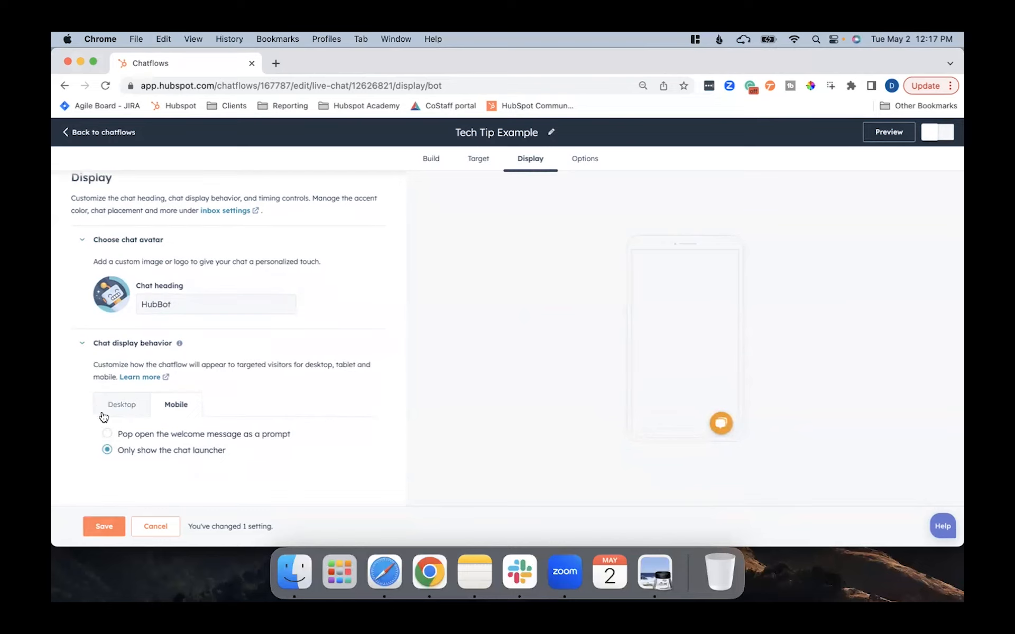
Enable the time-on-page trigger in the desktop display behavior and save the display settings.
click(112, 408)
scroll(245, 405, down, 5)
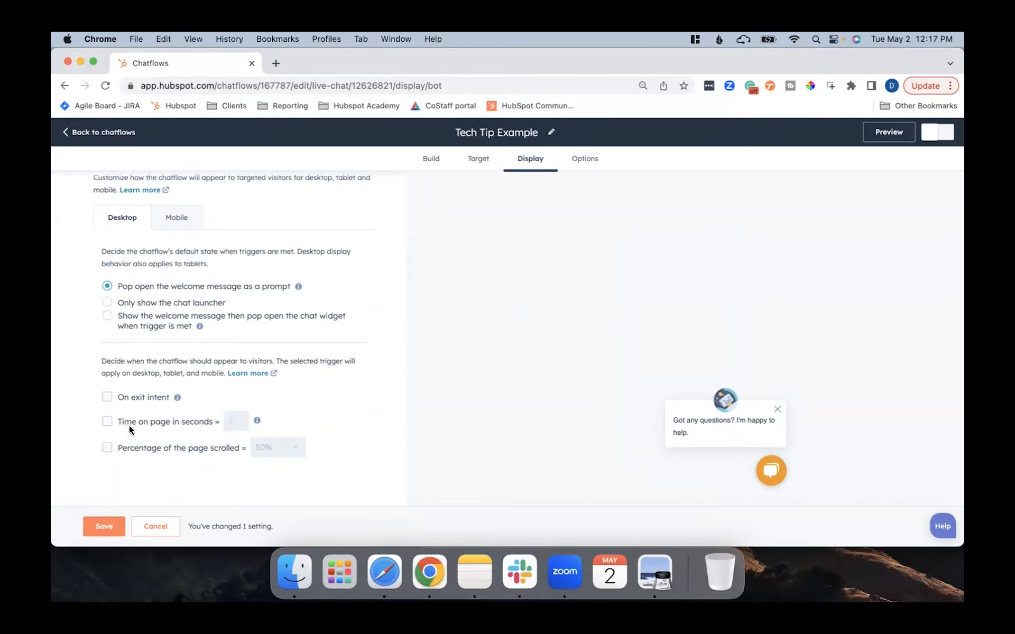
click(107, 422)
click(105, 525)
click(522, 160)
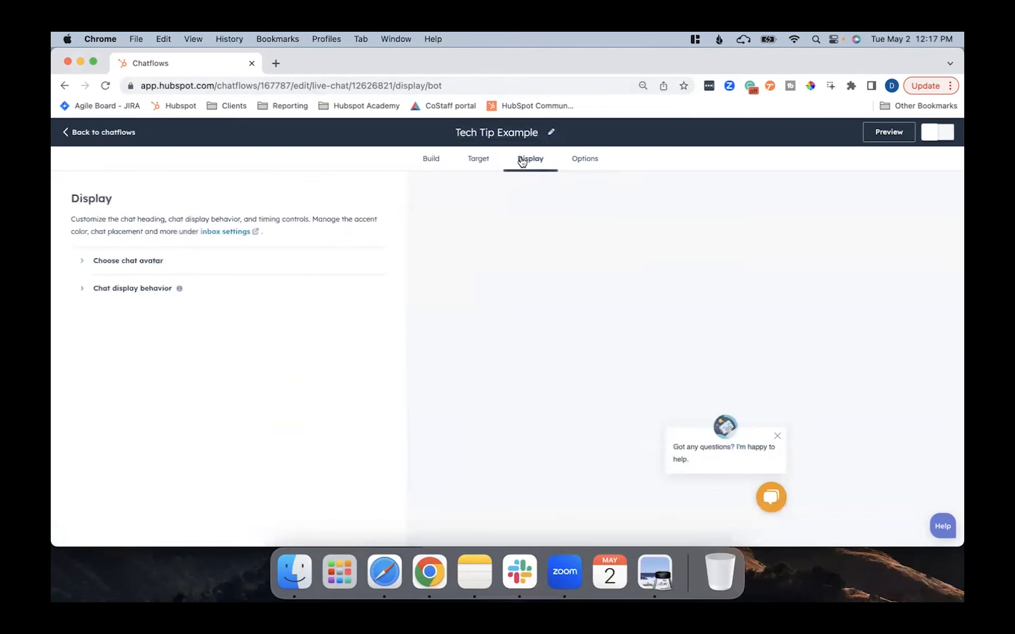
In the chatflow's general options, choose Delay based on length of message as the typing delay between messages.
click(570, 158)
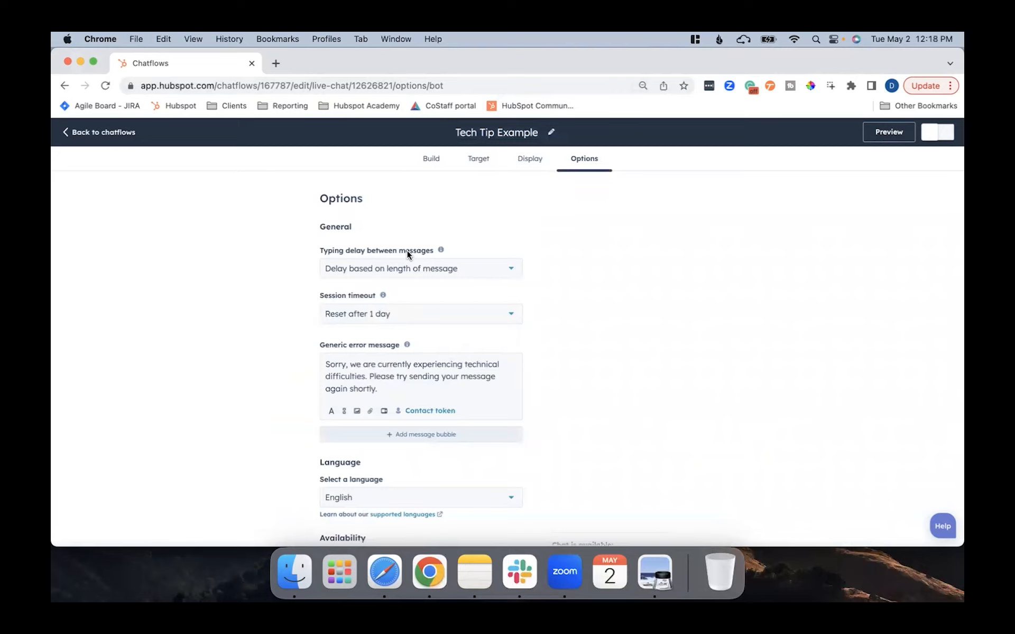
click(408, 268)
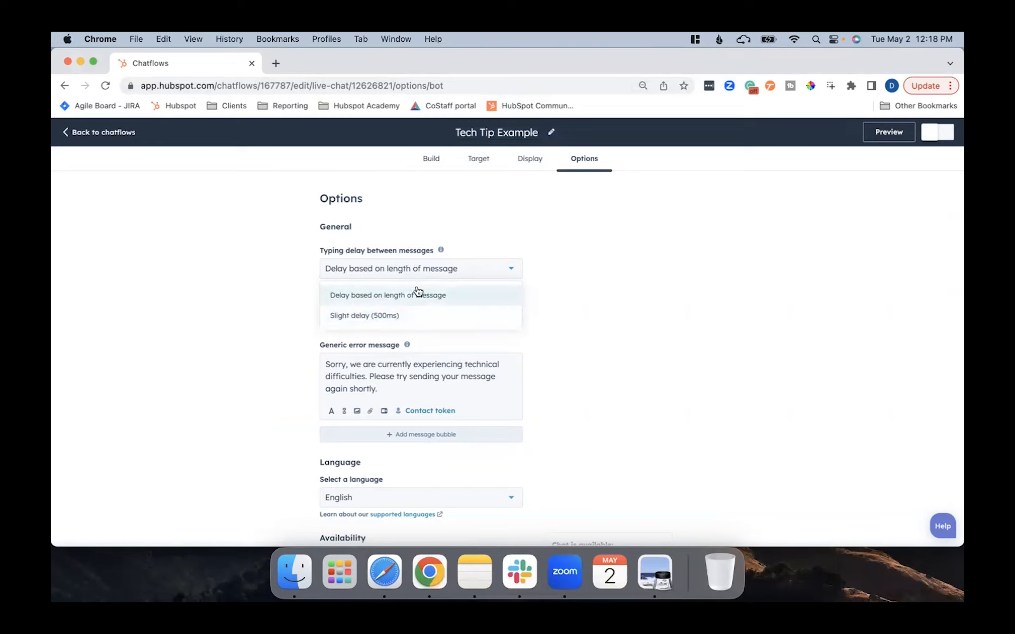
click(437, 294)
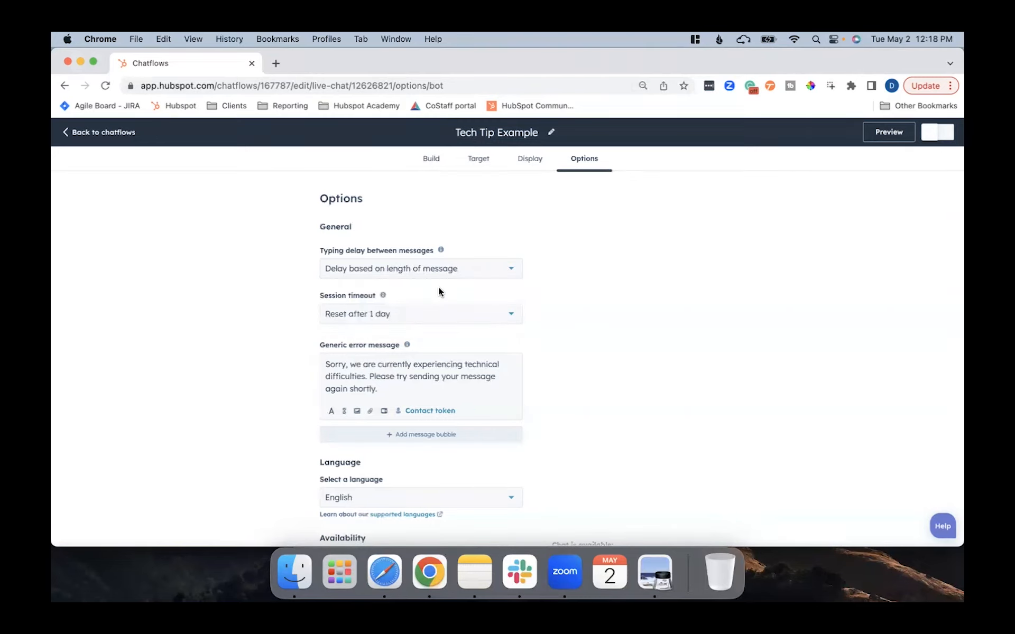
scroll(439, 291, down, 2)
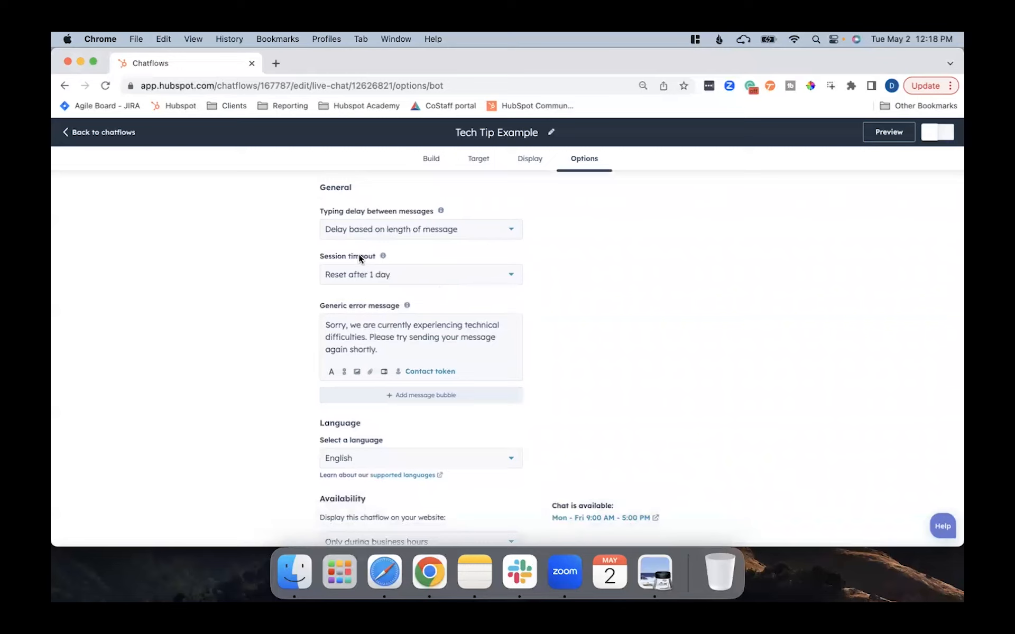
Examine the chatflow's session timeout, error message, language, availability choices, data privacy and consent, and visitor feedback options.
mouse_move(383, 257)
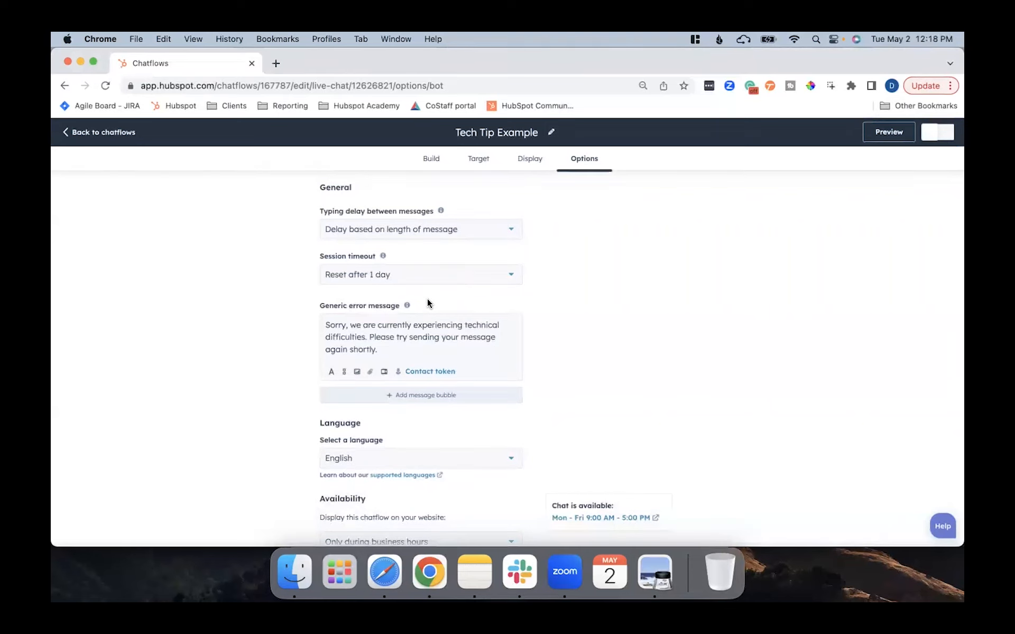
scroll(493, 394, down, 3)
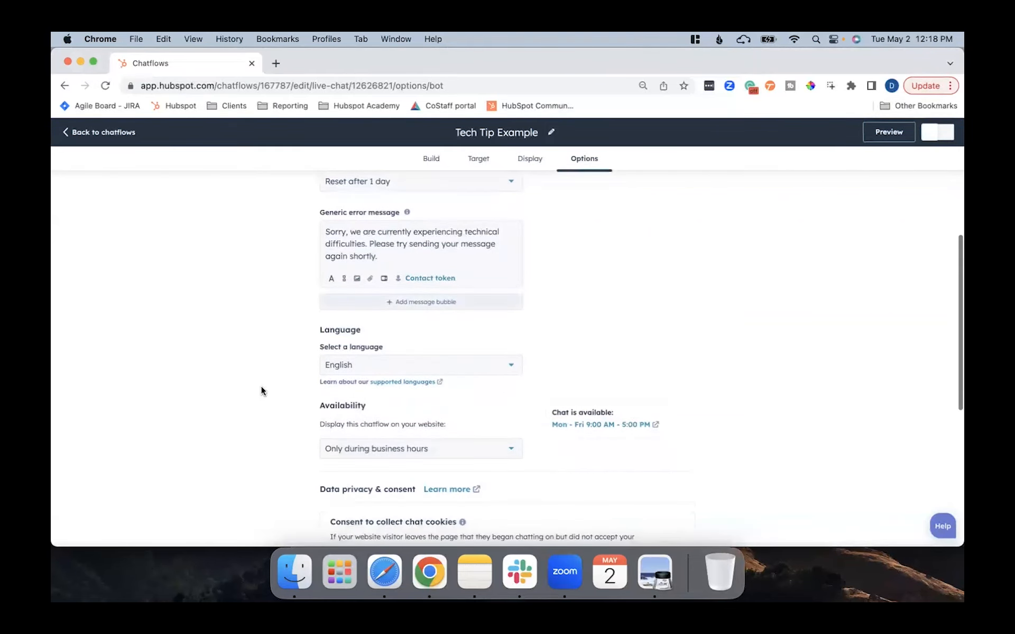
scroll(485, 370, down, 4)
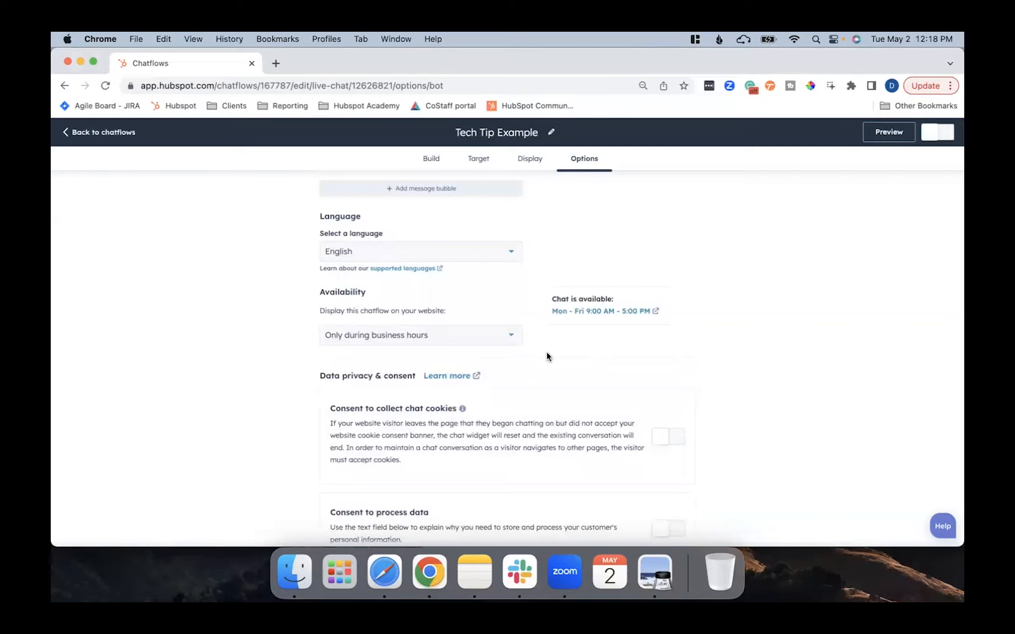
click(506, 344)
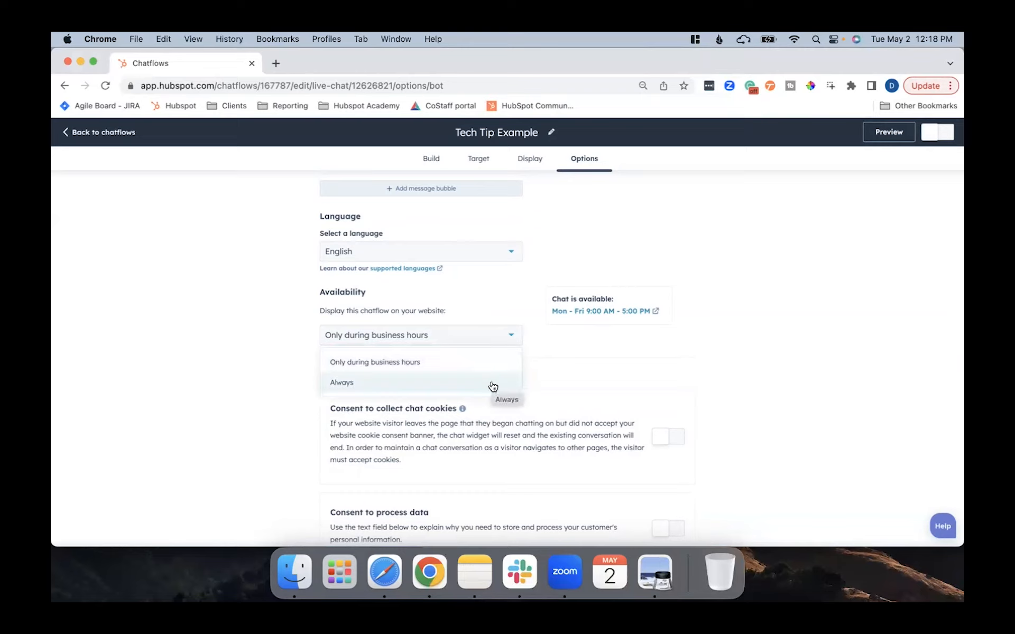
click(502, 336)
scroll(643, 370, down, 2)
scroll(644, 370, down, 2)
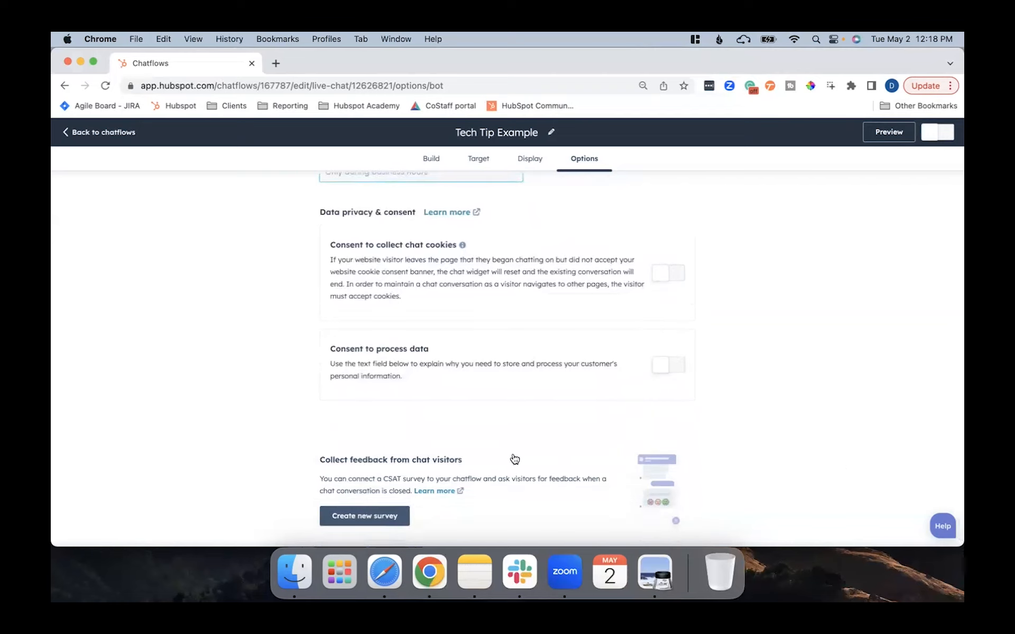
scroll(574, 365, down, 1)
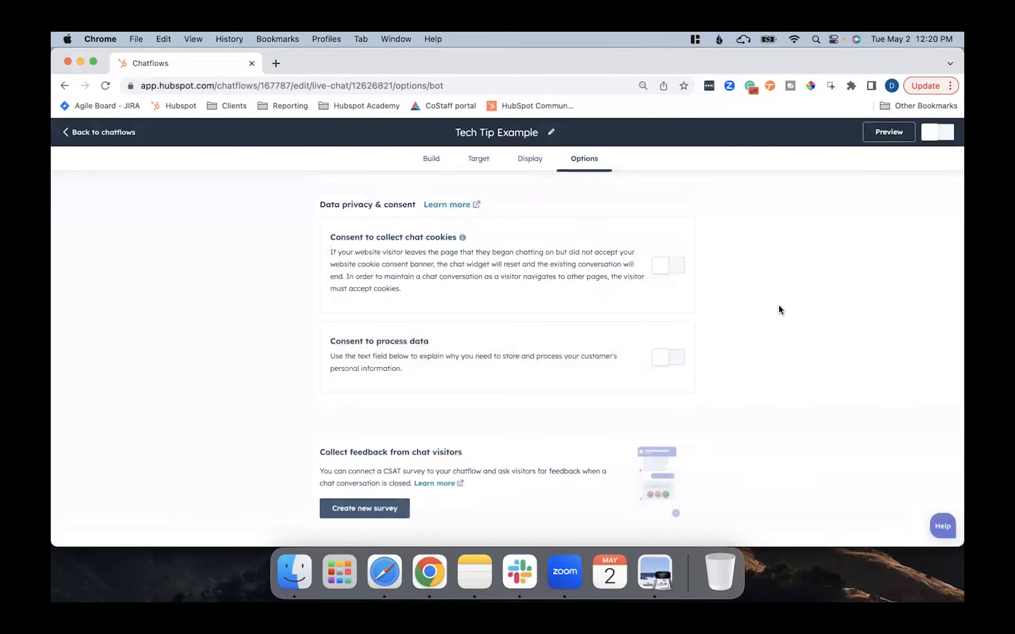
Test the chatbot in a live preview, answering Learn about services and Marketing professional at a growing company, and close the preview.
click(881, 132)
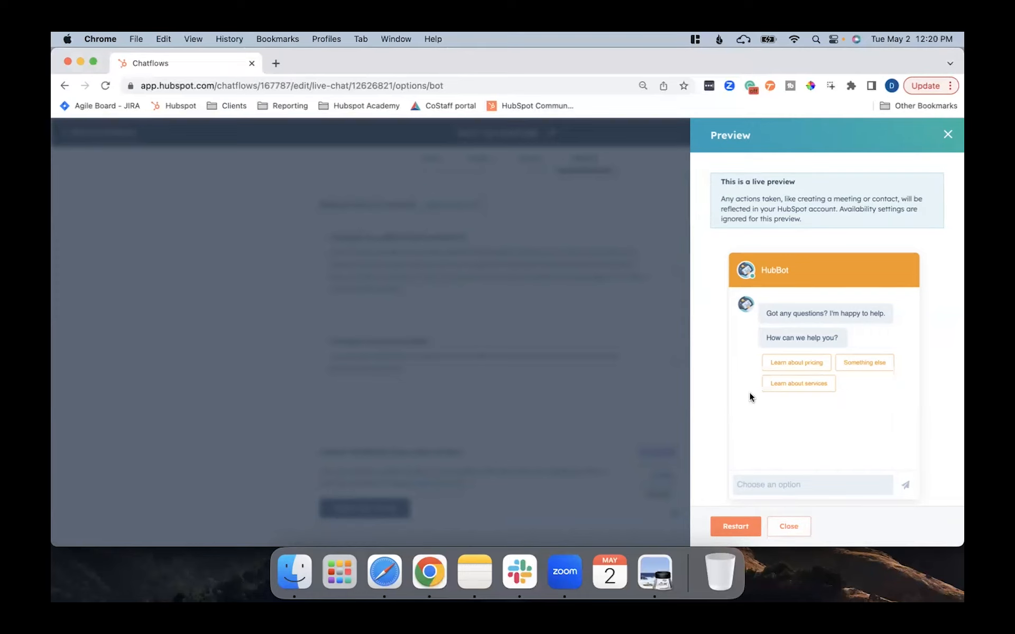
click(819, 385)
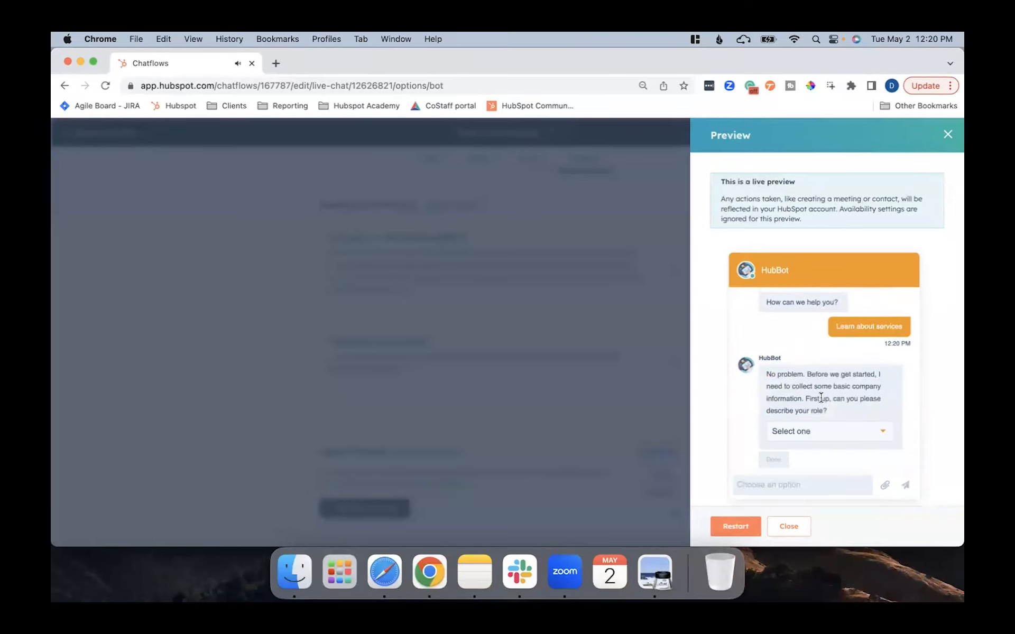
click(820, 432)
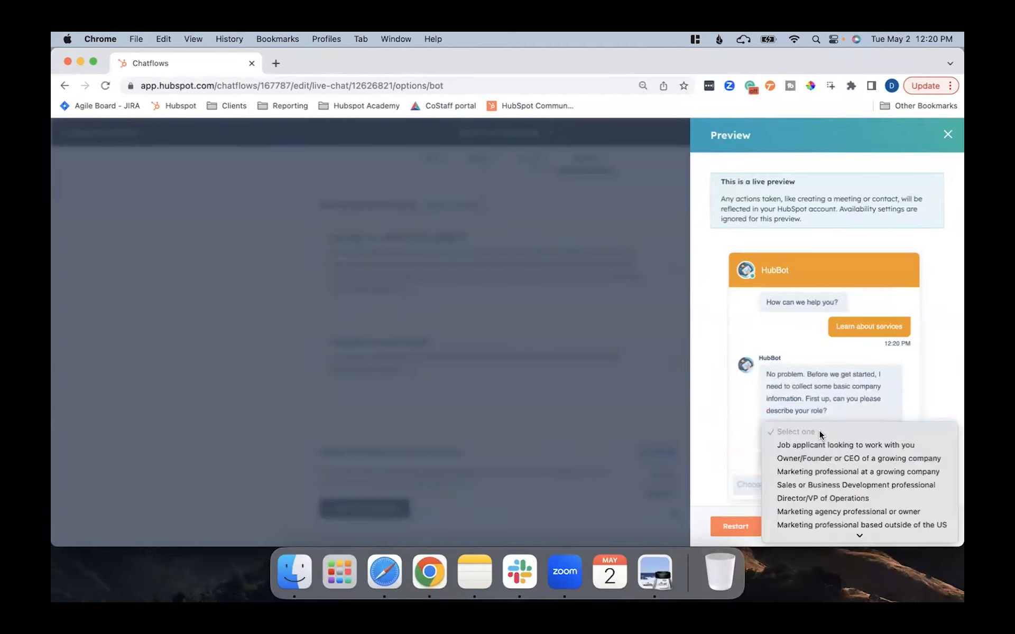
click(814, 472)
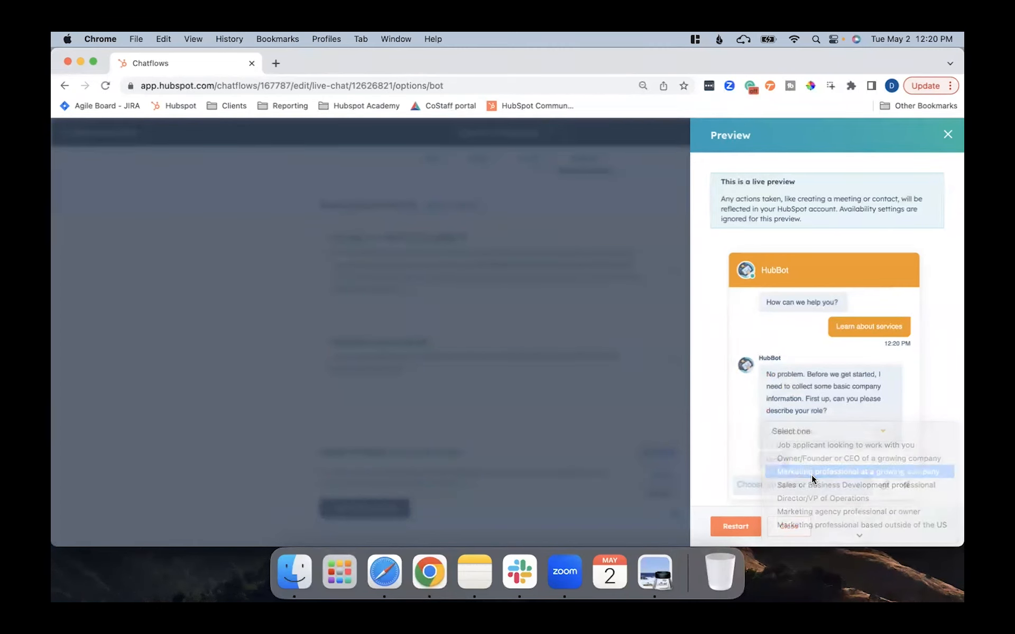
click(774, 460)
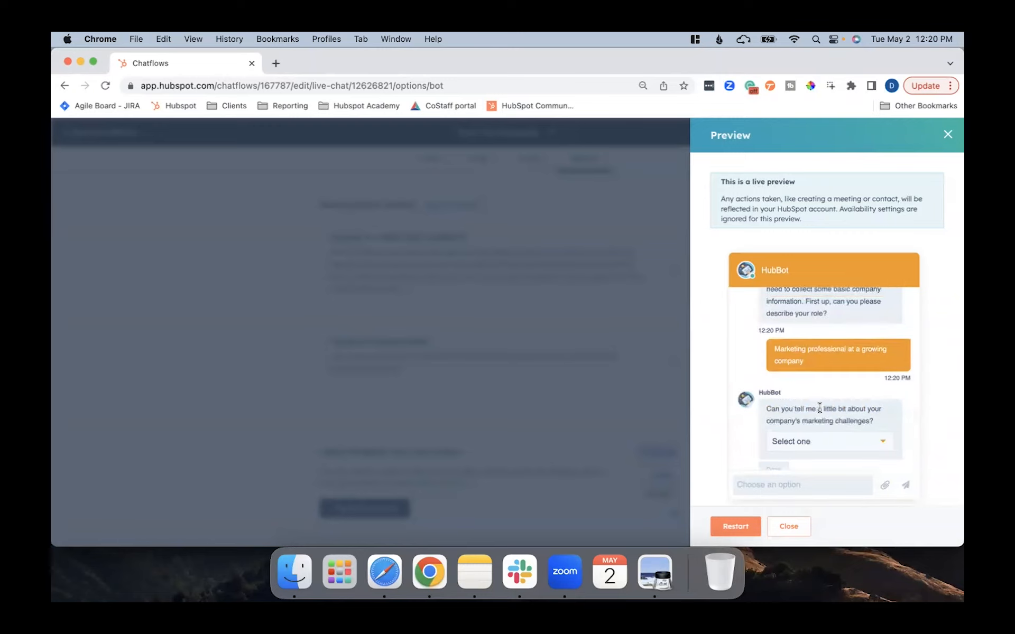
click(949, 134)
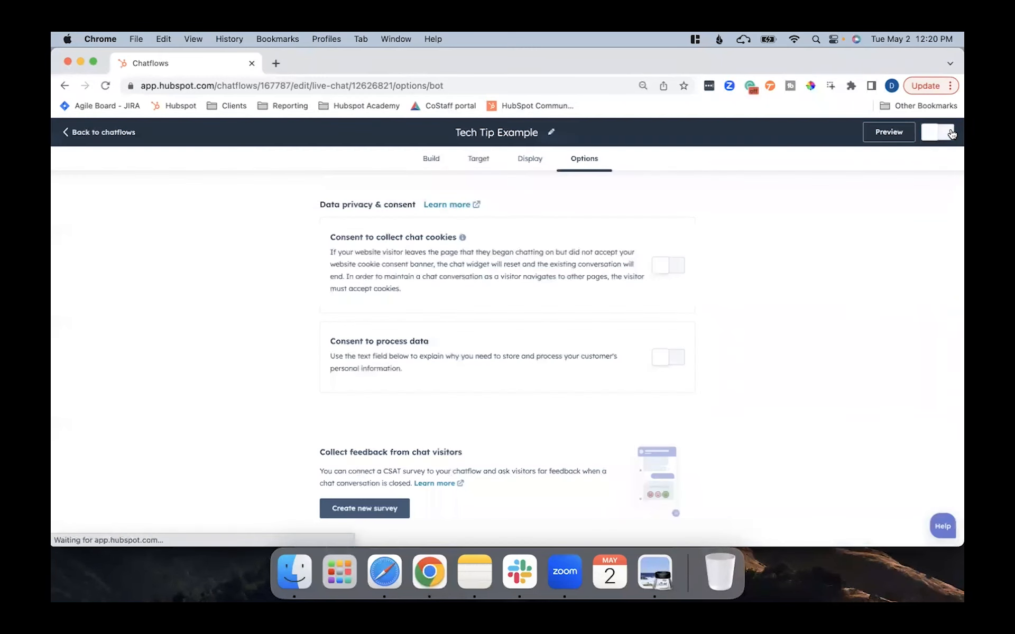
In the list of chatflows, move the Tech Tip Example chatflow above Basic Chat to priority 1.
click(937, 139)
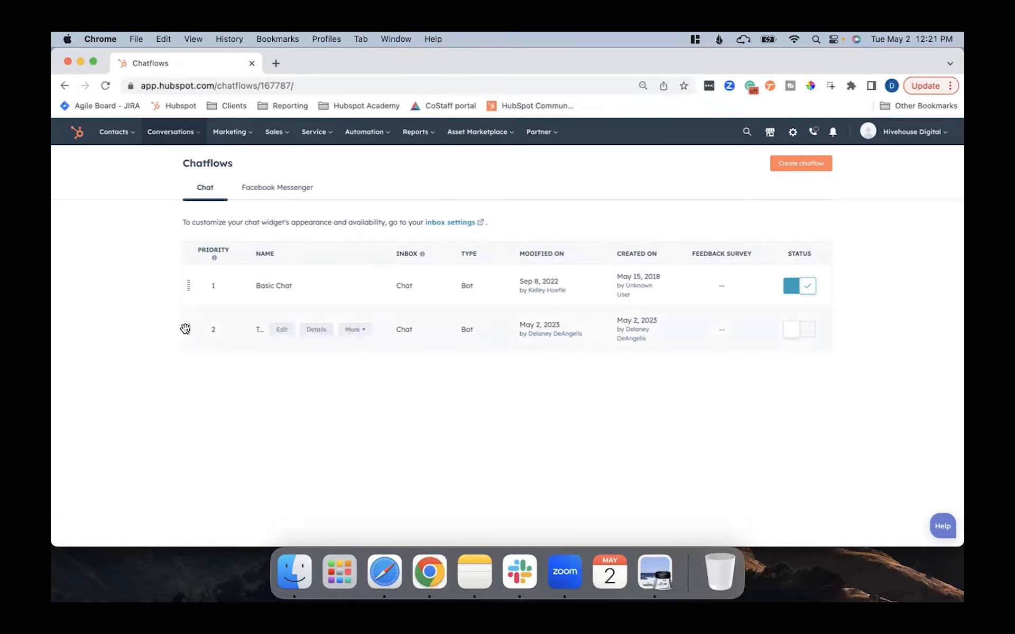
drag(185, 330, 190, 280)
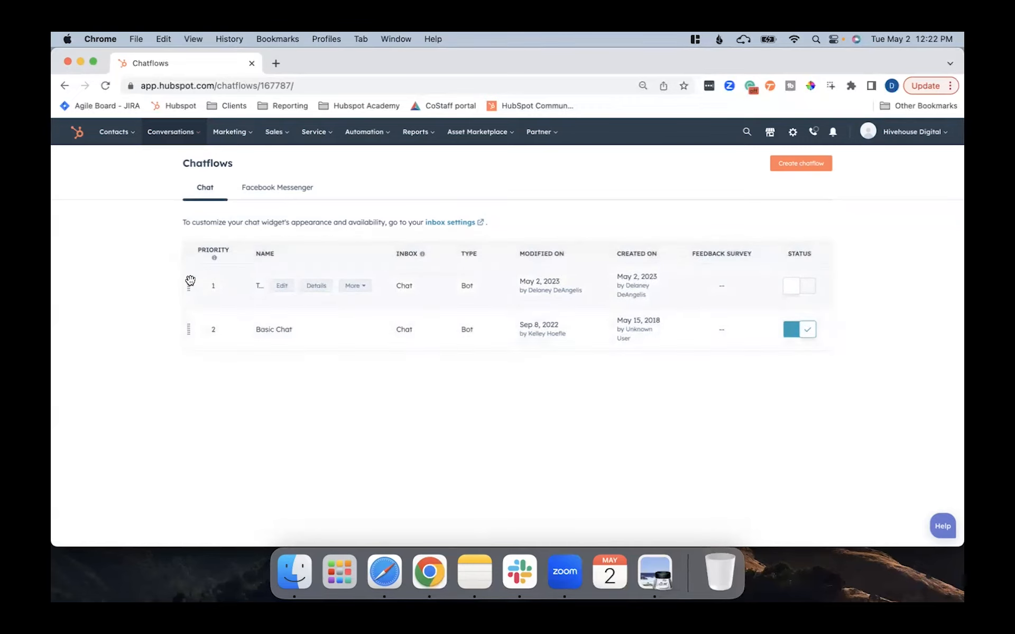